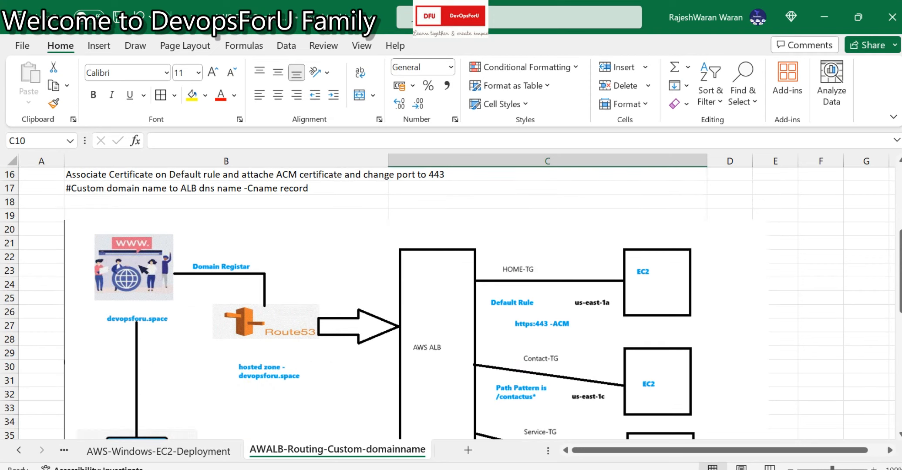
Step: Review the HTTPS routing plan, the ALB flow in cell C1 and the architecture diagram on the AWALB-Routing-Custom-domainname sheet
{"action": "scroll", "coordinate": [450, 296], "scroll_direction": "down", "scroll_amount": 1}
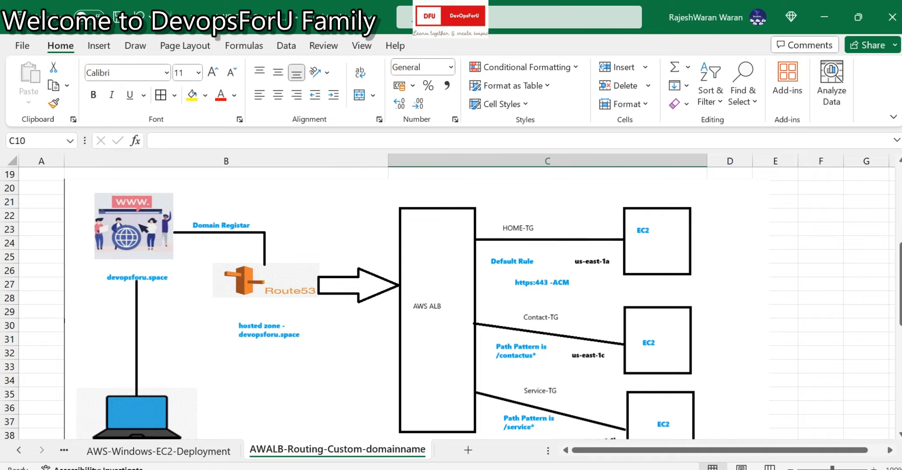
{"action": "scroll", "coordinate": [449, 304], "scroll_direction": "up", "scroll_amount": 6}
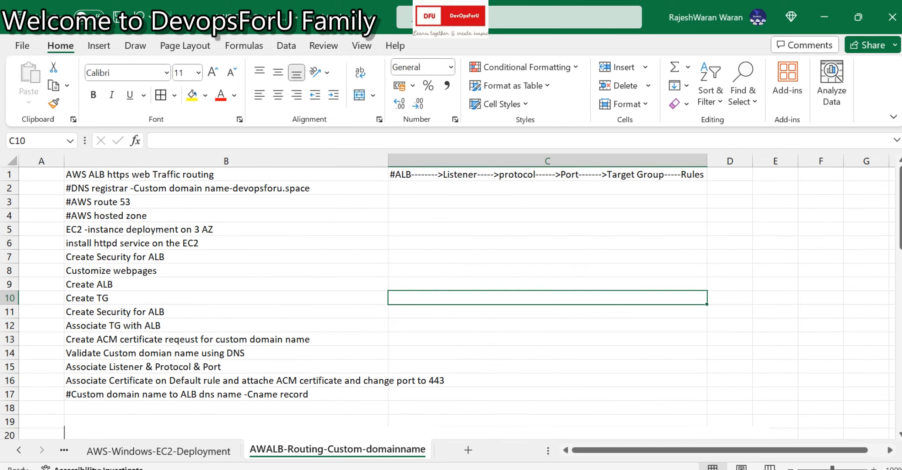
{"action": "left_click", "coordinate": [548, 175]}
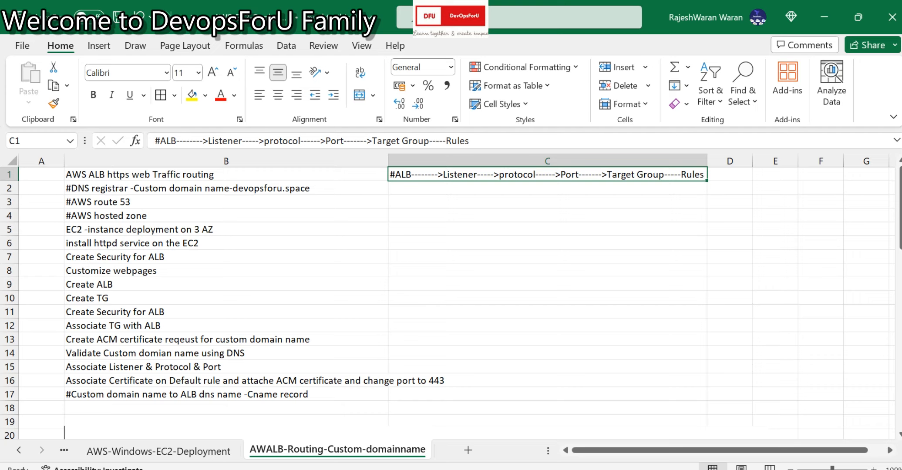
{"action": "scroll", "coordinate": [416, 301], "scroll_direction": "down", "scroll_amount": 6}
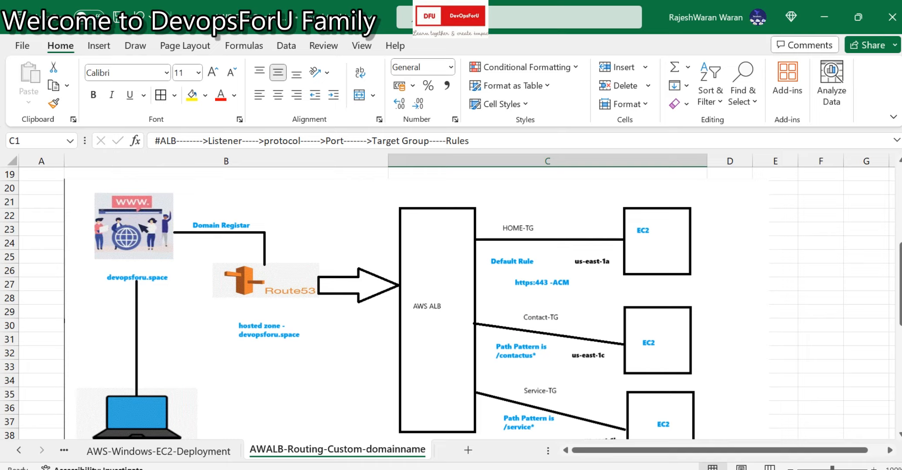
Step: Switch to the Domain.com control panel, open the domain's Summary page and log in with the prefilled credentials
{"action": "left_click", "coordinate": [447, 412]}
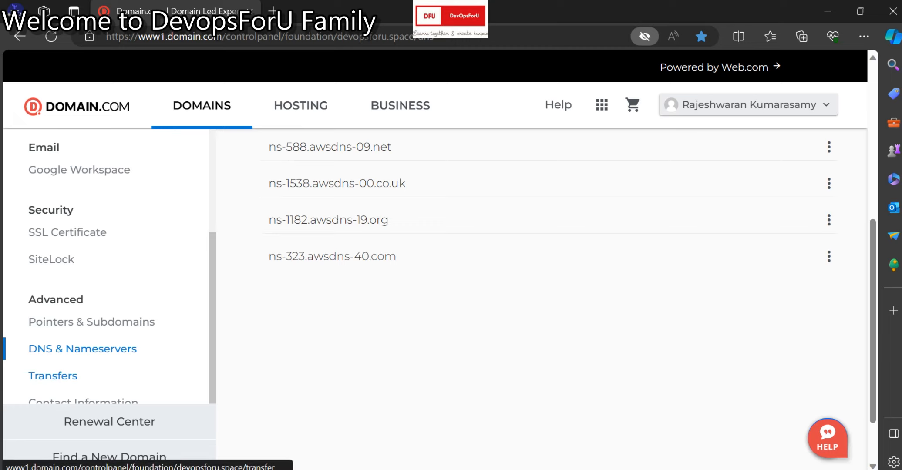
{"action": "scroll", "coordinate": [544, 261], "scroll_direction": "up", "scroll_amount": 3}
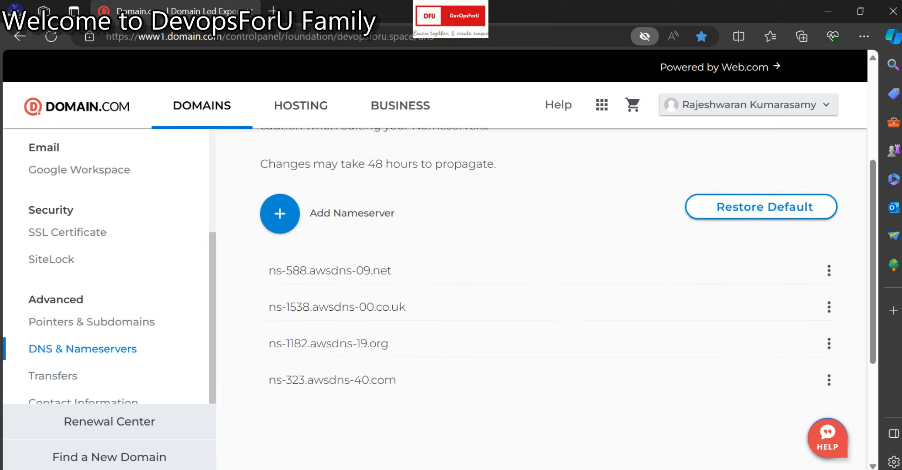
{"action": "scroll", "coordinate": [544, 261], "scroll_direction": "up", "scroll_amount": 3}
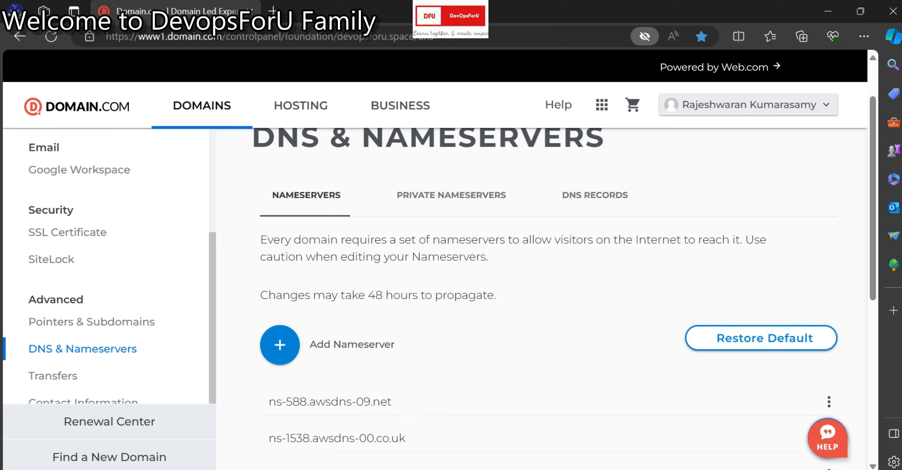
{"action": "scroll", "coordinate": [83, 348], "scroll_direction": "up", "scroll_amount": 4}
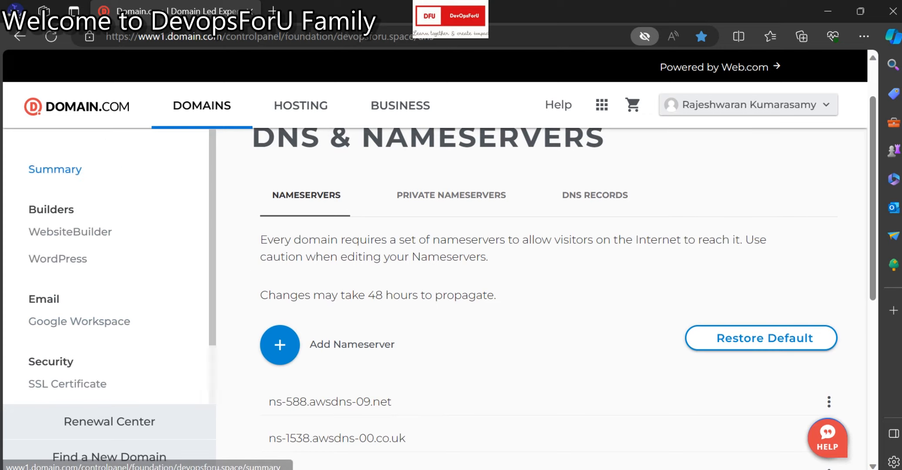
{"action": "left_click", "coordinate": [55, 169]}
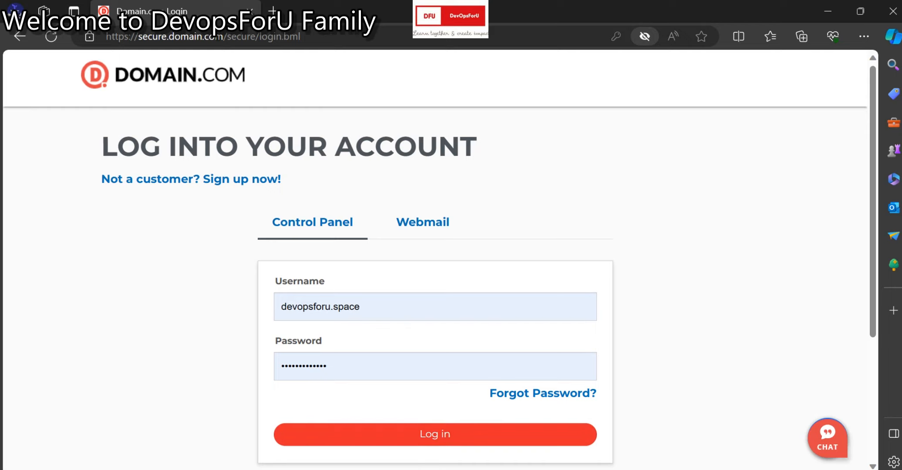
{"action": "left_click", "coordinate": [435, 434]}
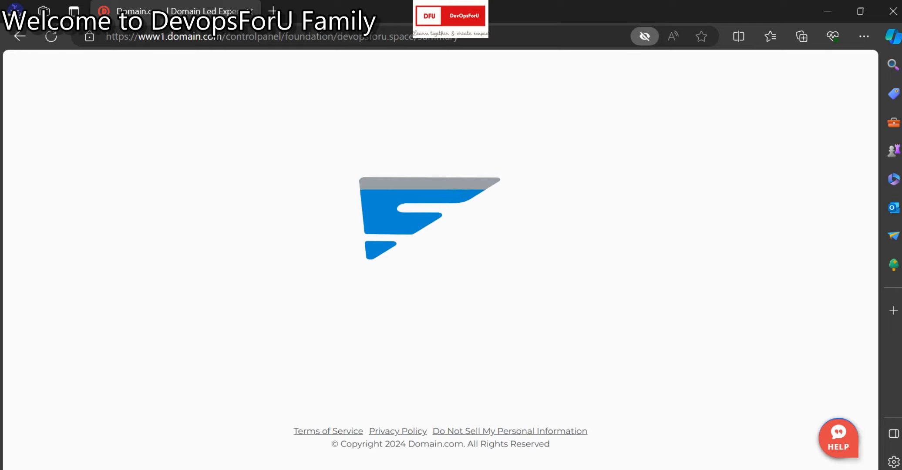
Step: Open the DNS & Nameservers page for devopsforu.space and view its nameserver list
{"action": "mouse_move", "coordinate": [359, 469]}
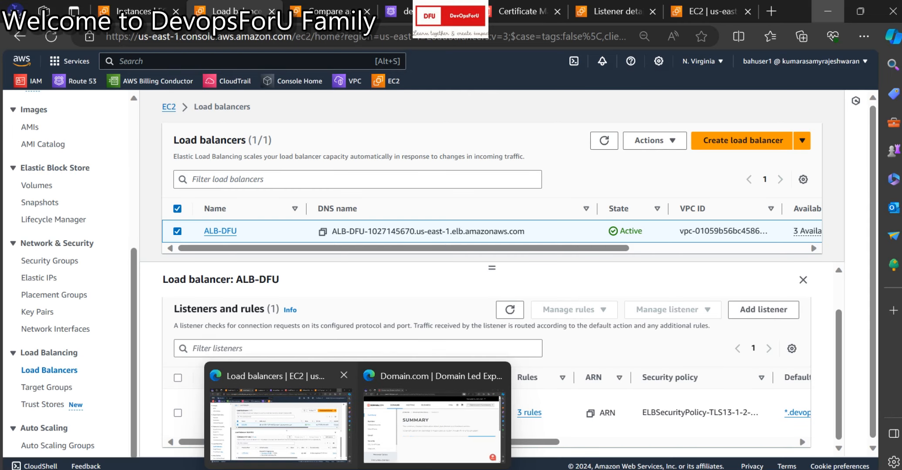
{"action": "left_click", "coordinate": [278, 424]}
{"action": "left_click", "coordinate": [433, 416]}
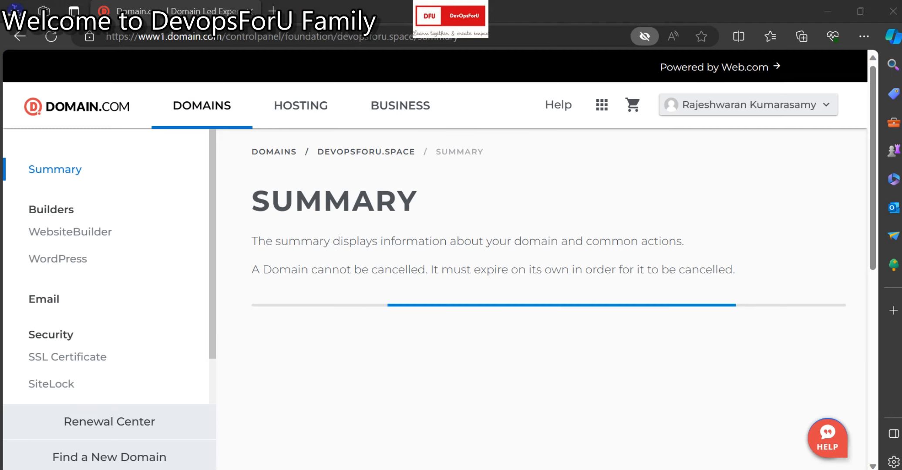
{"action": "scroll", "coordinate": [87, 305], "scroll_direction": "down", "scroll_amount": 3}
{"action": "scroll", "coordinate": [88, 350], "scroll_direction": "down", "scroll_amount": 1}
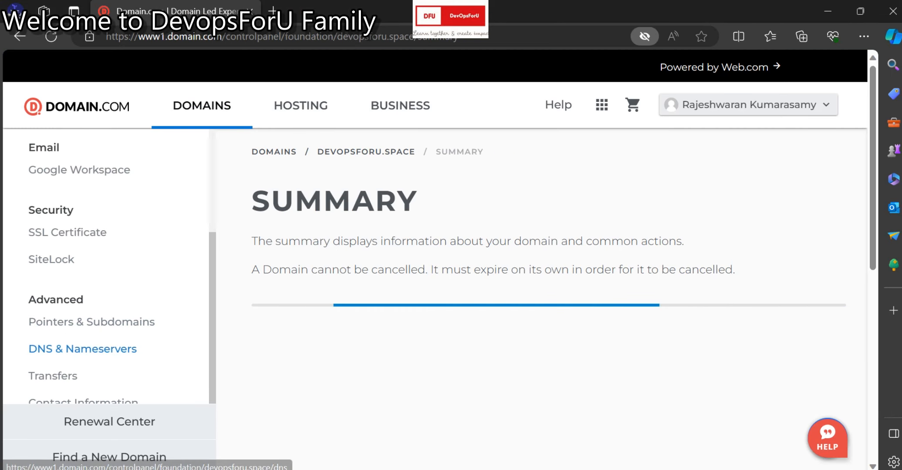
{"action": "left_click", "coordinate": [83, 349]}
{"action": "scroll", "coordinate": [544, 296], "scroll_direction": "down", "scroll_amount": 3}
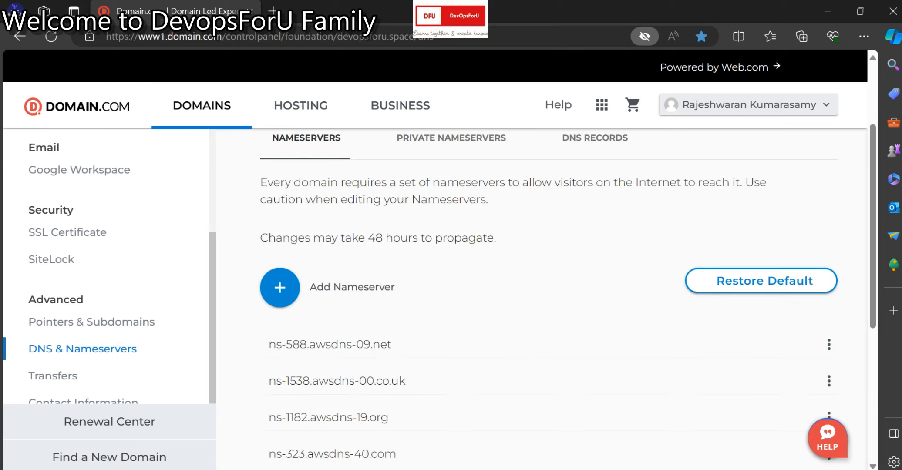
{"action": "scroll", "coordinate": [544, 295], "scroll_direction": "down", "scroll_amount": 2}
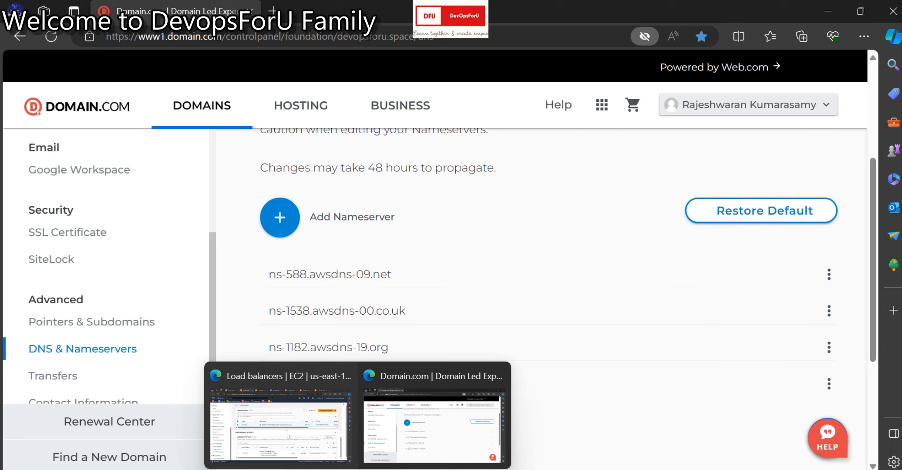
Step: Switch to the AWS console and look through the load balancer, certificate request and listener rules pages
{"action": "left_click", "coordinate": [270, 401]}
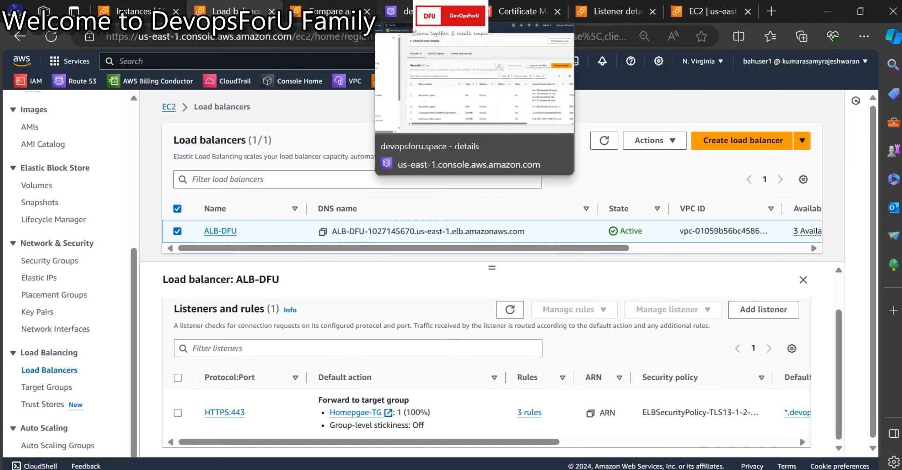
{"action": "left_click", "coordinate": [520, 12]}
{"action": "left_click", "coordinate": [235, 11]}
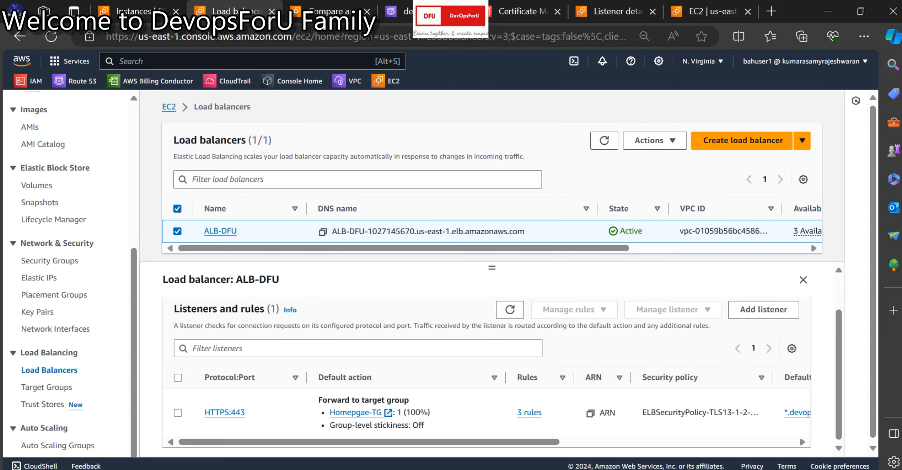
{"action": "left_click", "coordinate": [614, 11]}
{"action": "left_click", "coordinate": [525, 12]}
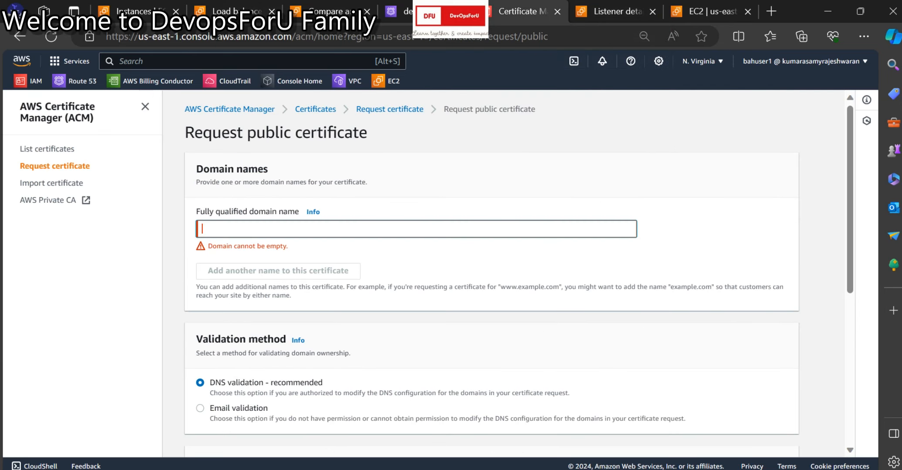
{"action": "left_click", "coordinate": [616, 11]}
{"action": "left_click", "coordinate": [712, 11]}
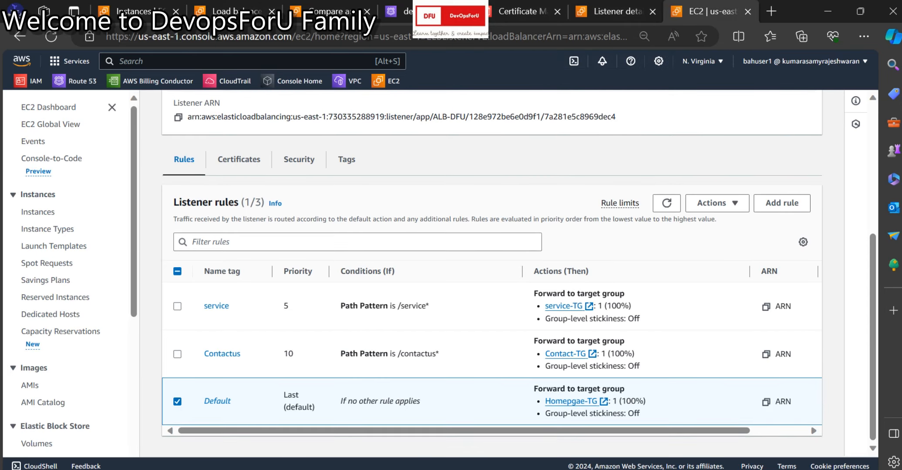
Step: Search the AWS services for ROUTE, open Route 53 and show its hosted zones
{"action": "key", "text": "alt+s"}
{"action": "type", "text": "R"}
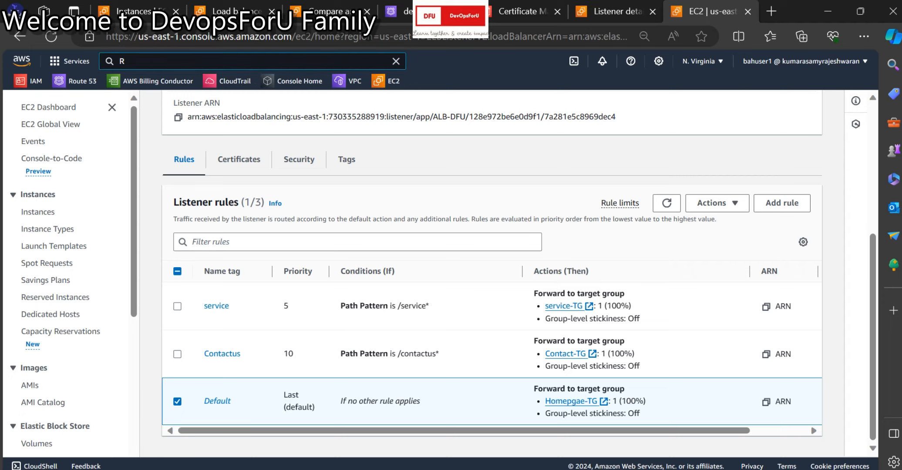
{"action": "type", "text": "OUTE"}
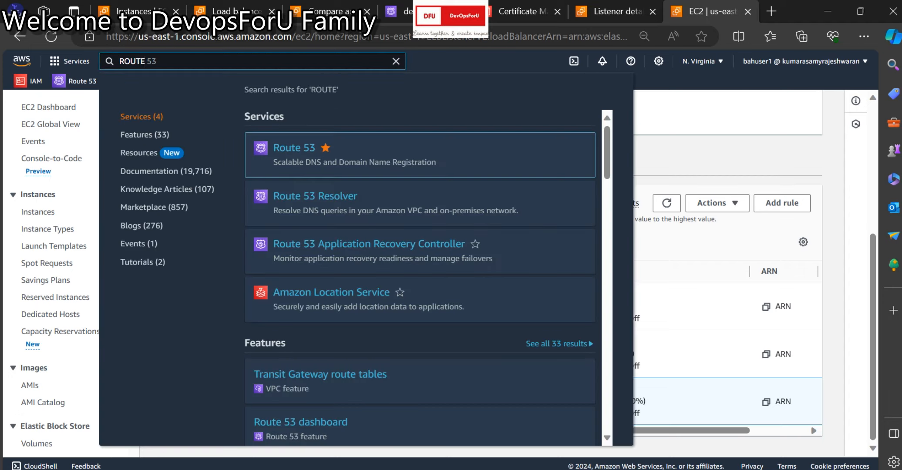
{"action": "key", "text": "Return"}
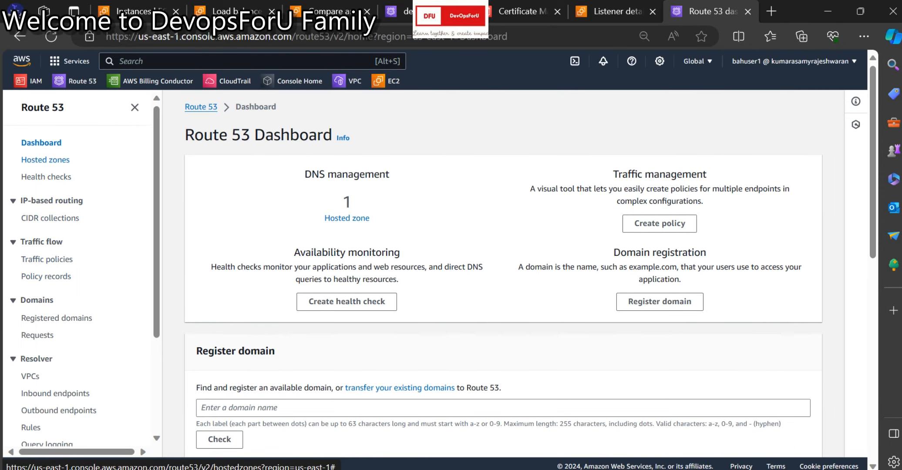
{"action": "left_click", "coordinate": [347, 218]}
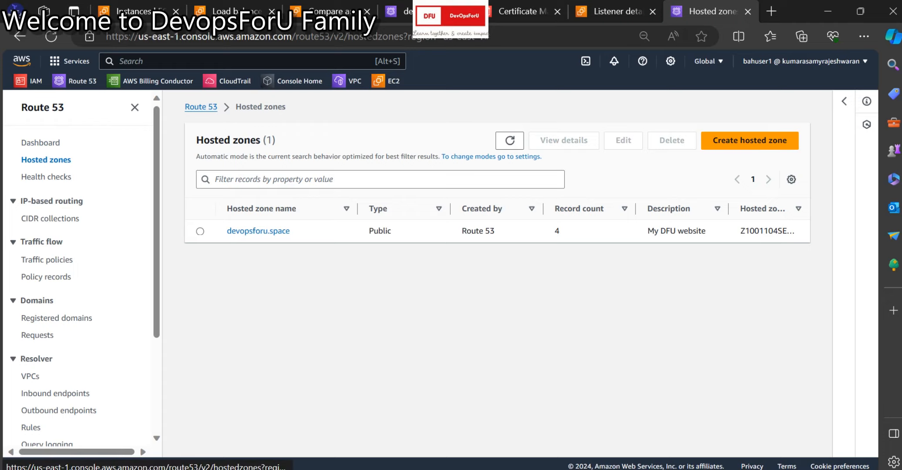
Step: Examine the domain name, type and tag options for creating a hosted zone, then return to the hosted zones list
{"action": "left_click", "coordinate": [749, 140]}
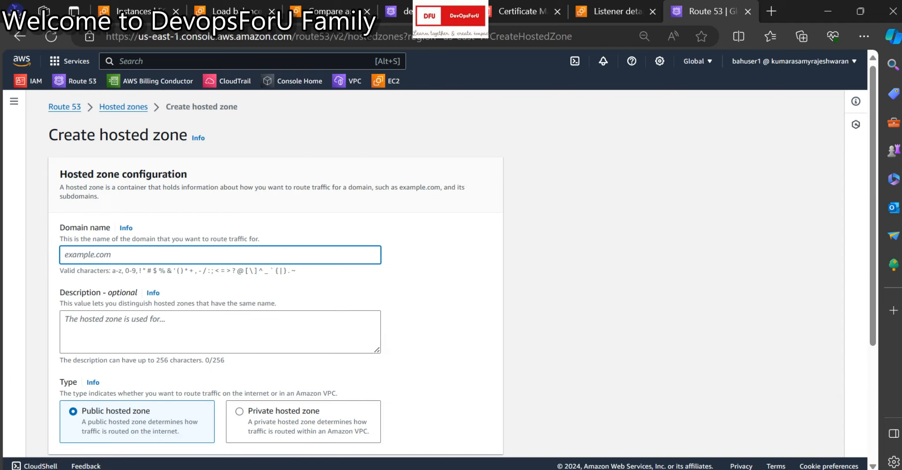
{"action": "scroll", "coordinate": [435, 274], "scroll_direction": "down", "scroll_amount": 3}
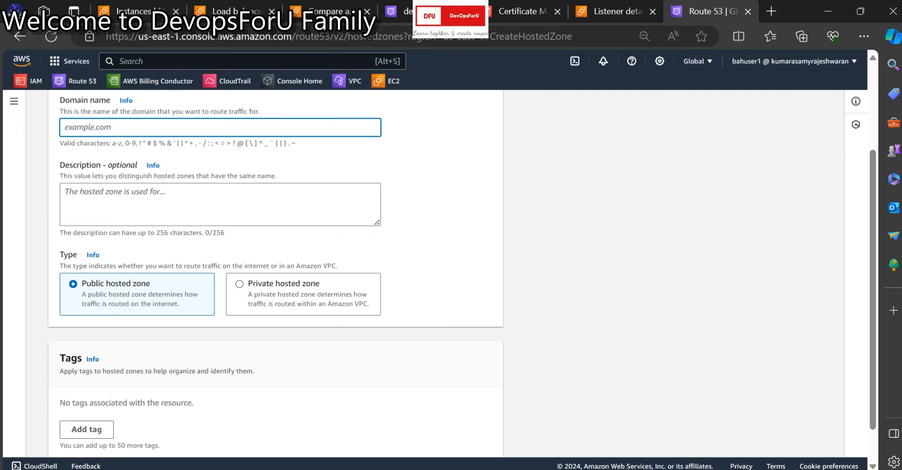
{"action": "scroll", "coordinate": [275, 274], "scroll_direction": "down", "scroll_amount": 1}
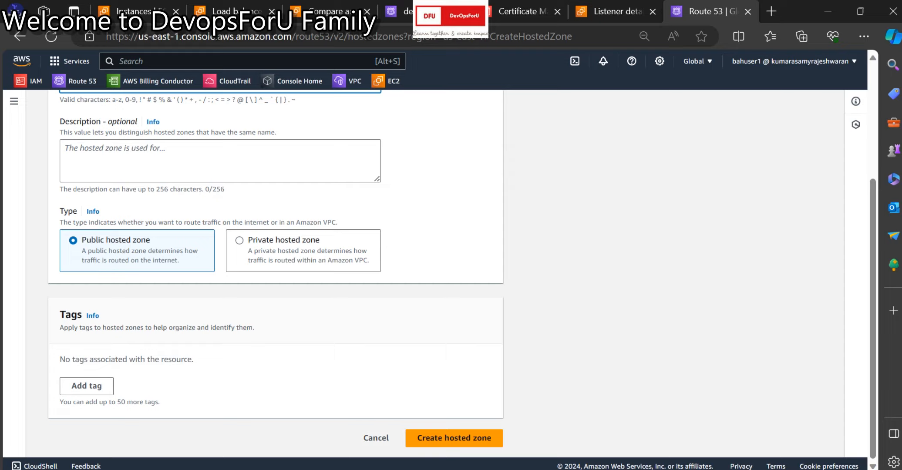
{"action": "scroll", "coordinate": [376, 438], "scroll_direction": "up", "scroll_amount": 4}
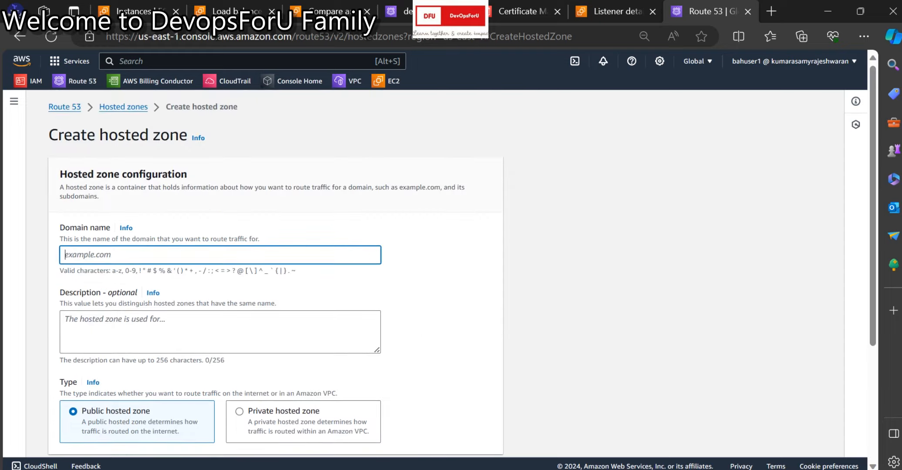
{"action": "left_click", "coordinate": [123, 107]}
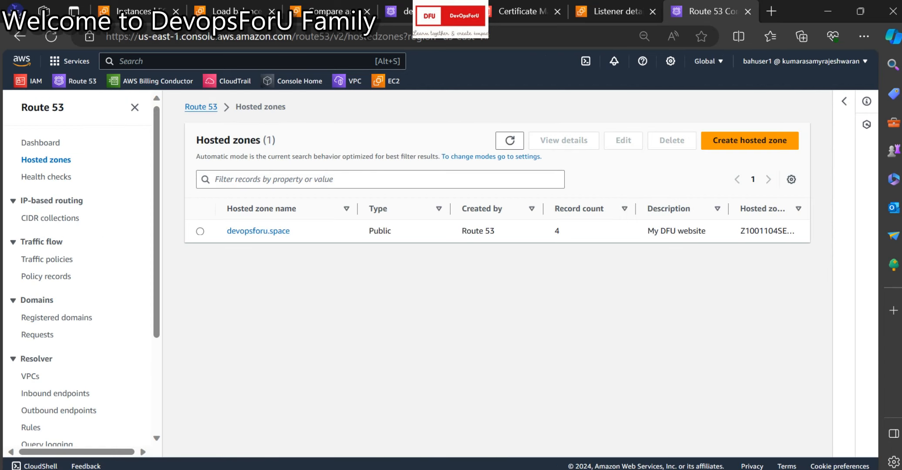
Step: Open the devopsforu.space hosted zone and widen the Record name column in its records table
{"action": "left_click", "coordinate": [258, 231]}
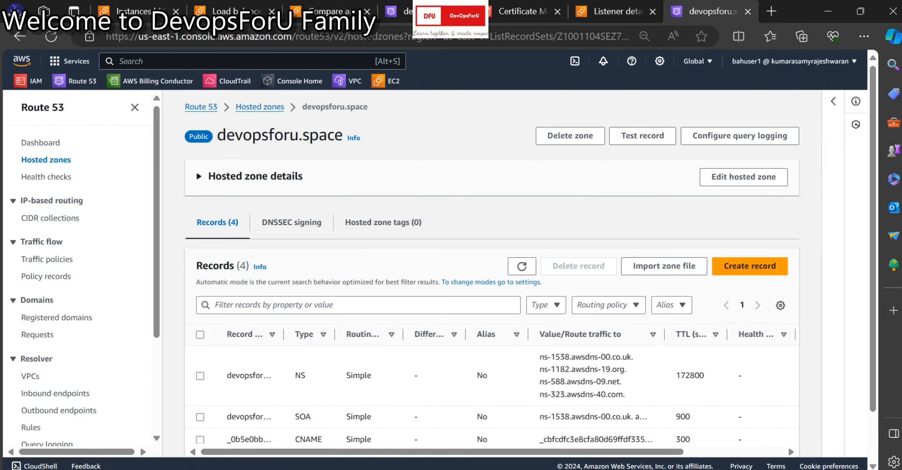
{"action": "scroll", "coordinate": [283, 278], "scroll_direction": "down", "scroll_amount": 2}
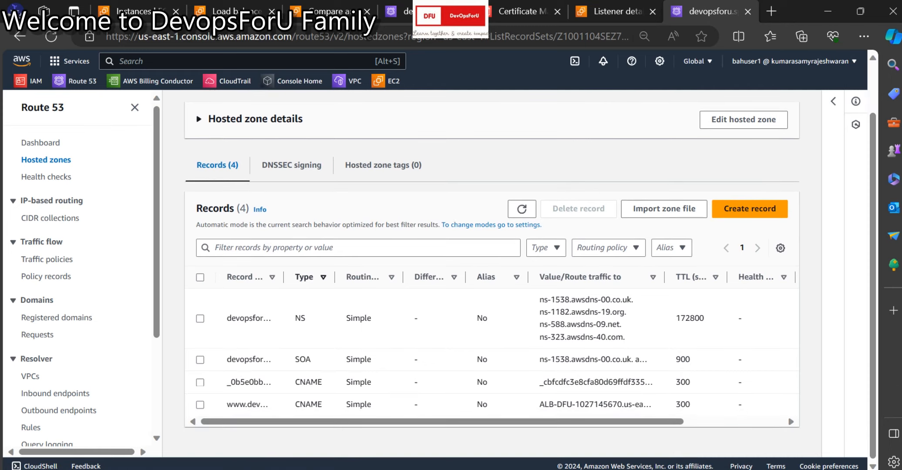
{"action": "left_click_drag", "start_coordinate": [284, 277], "coordinate": [331, 277]}
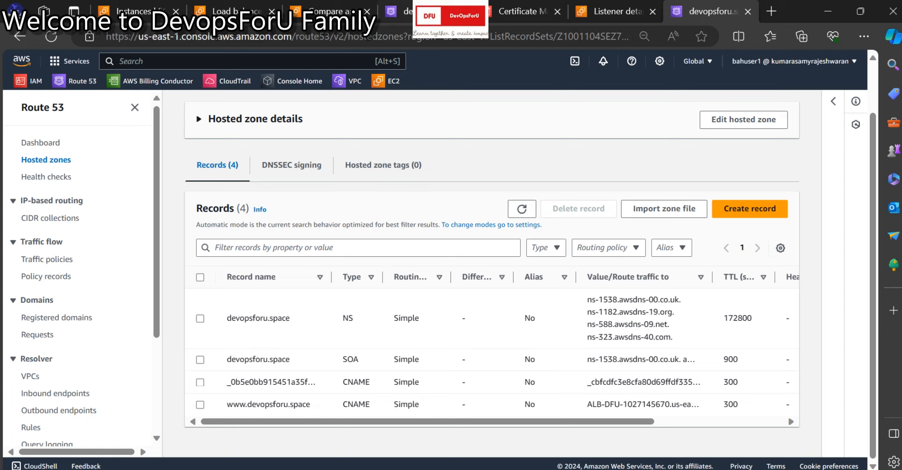
Step: Compare the hosted zone's NS record values with the nameservers set at Domain.com, then return to the AWS console
{"action": "mouse_move", "coordinate": [358, 468]}
{"action": "left_click", "coordinate": [434, 429]}
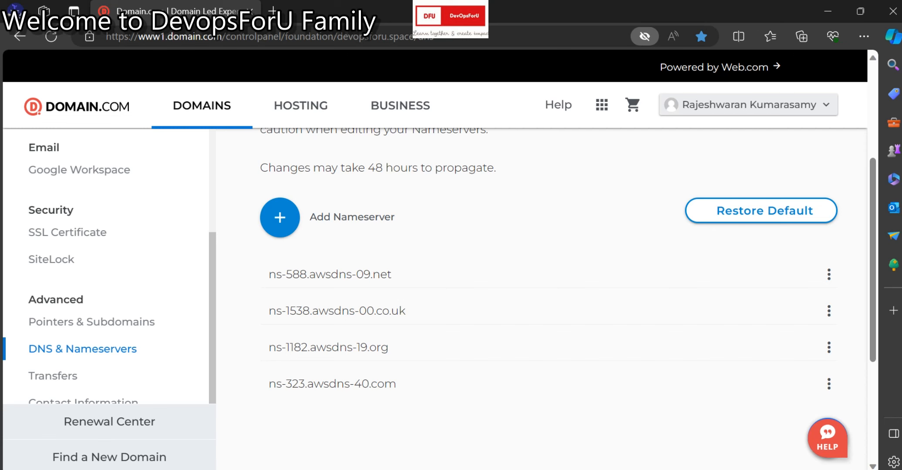
{"action": "left_click", "coordinate": [828, 11]}
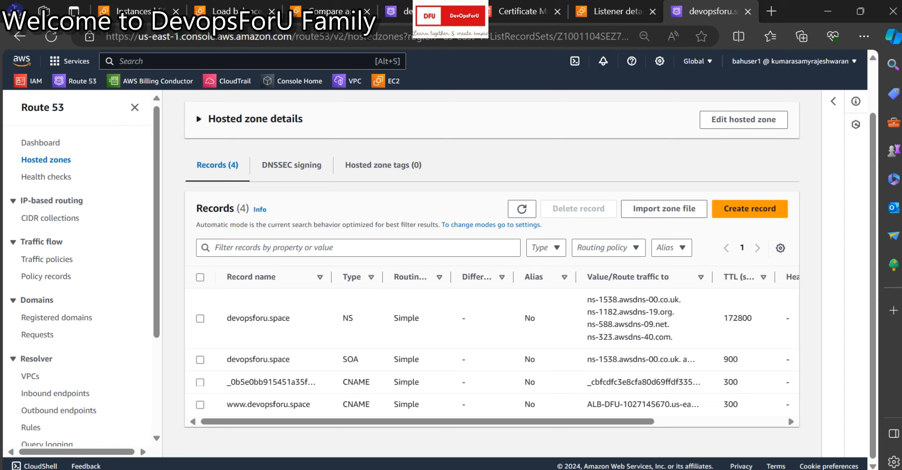
Step: View the ALB-DFU load balancer page and then the list of EC2 instances
{"action": "left_click", "coordinate": [235, 12]}
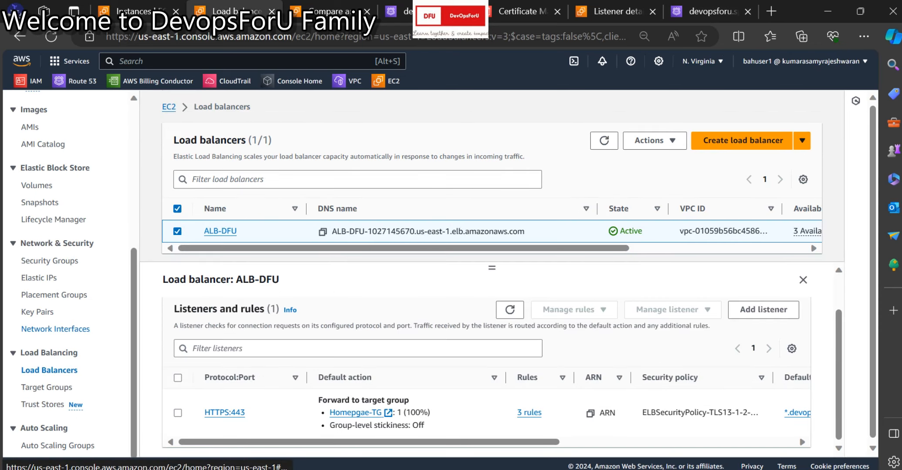
{"action": "left_click", "coordinate": [135, 12]}
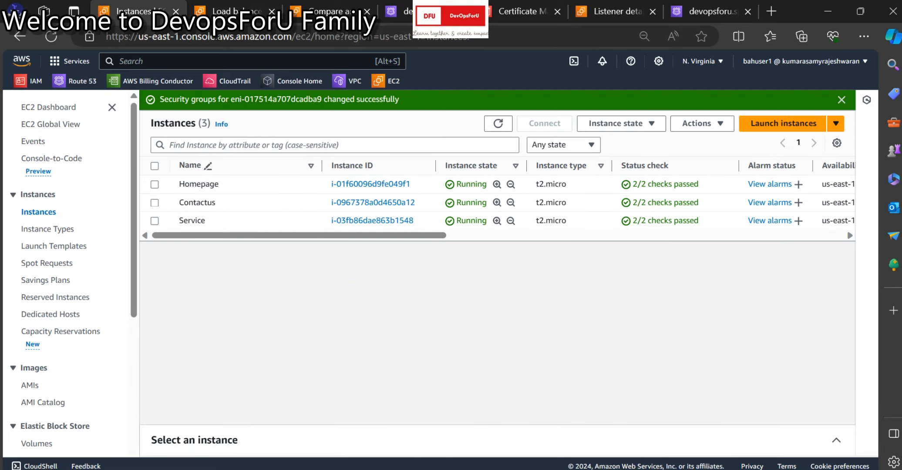
Step: Examine the EC2 instances' availability zones and public addresses, then view the load balancer and target group lists
{"action": "scroll", "coordinate": [496, 203], "scroll_direction": "right", "scroll_amount": 6}
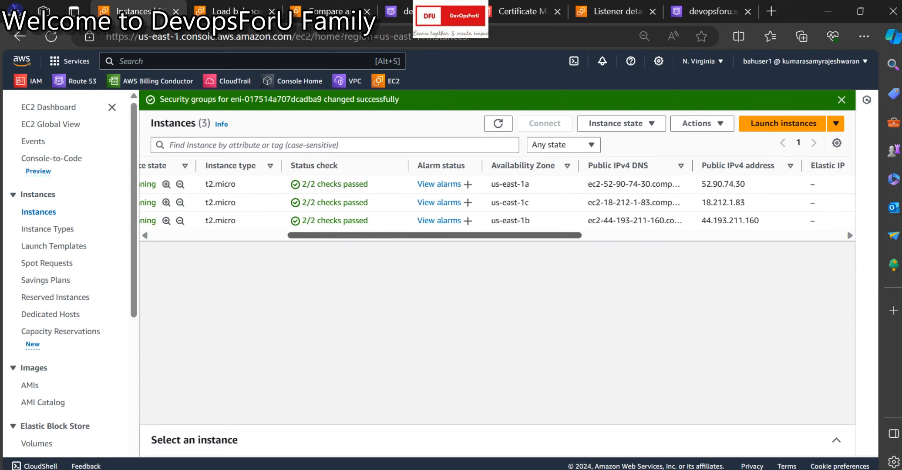
{"action": "left_click_drag", "start_coordinate": [434, 236], "coordinate": [296, 236]}
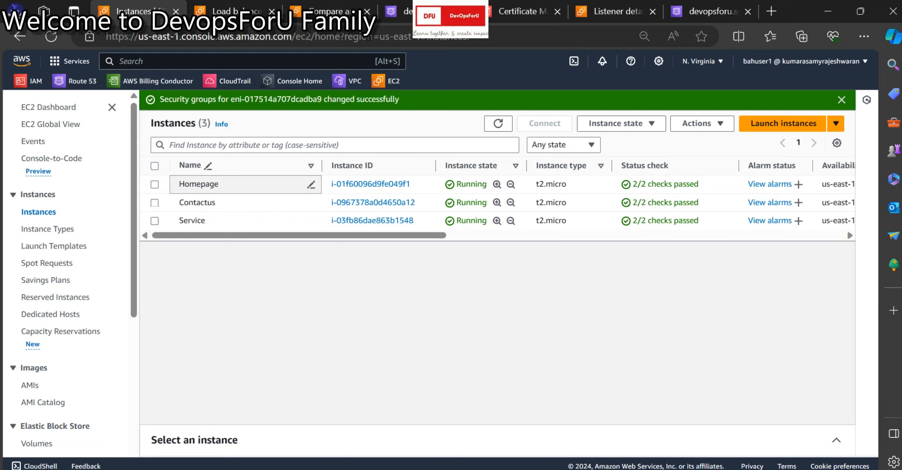
{"action": "scroll", "coordinate": [70, 274], "scroll_direction": "down", "scroll_amount": 3}
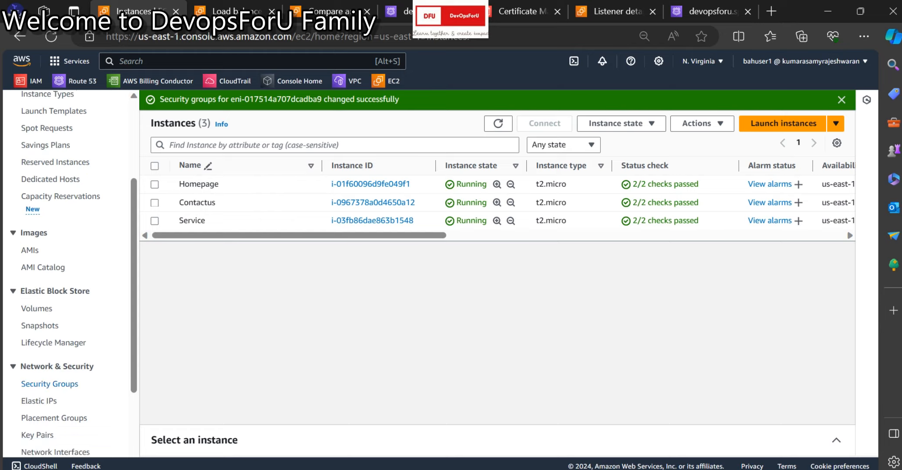
{"action": "scroll", "coordinate": [70, 275], "scroll_direction": "down", "scroll_amount": 3}
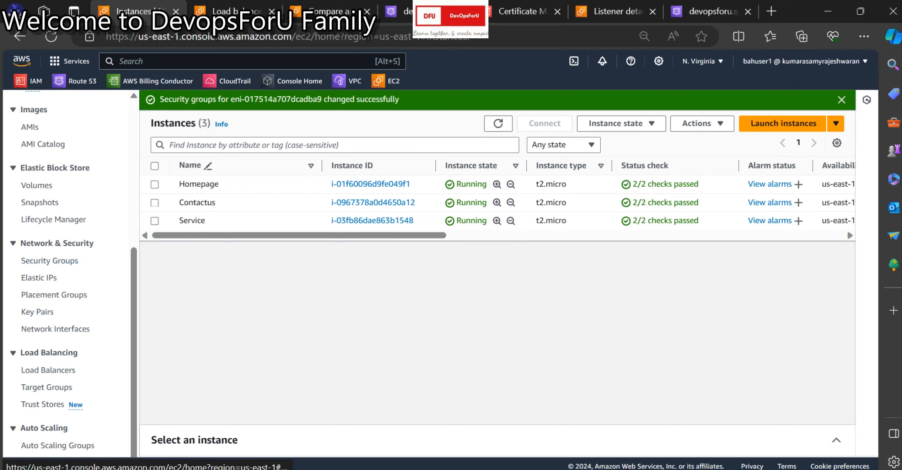
{"action": "left_click", "coordinate": [48, 370]}
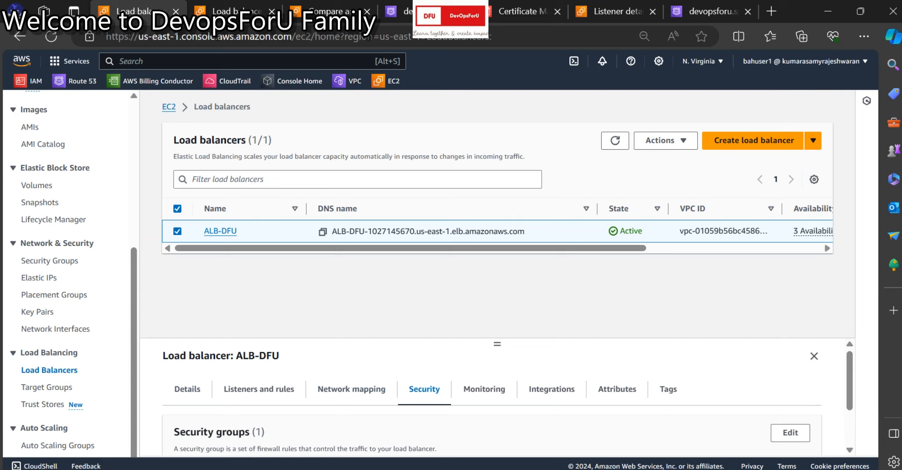
{"action": "left_click", "coordinate": [47, 387]}
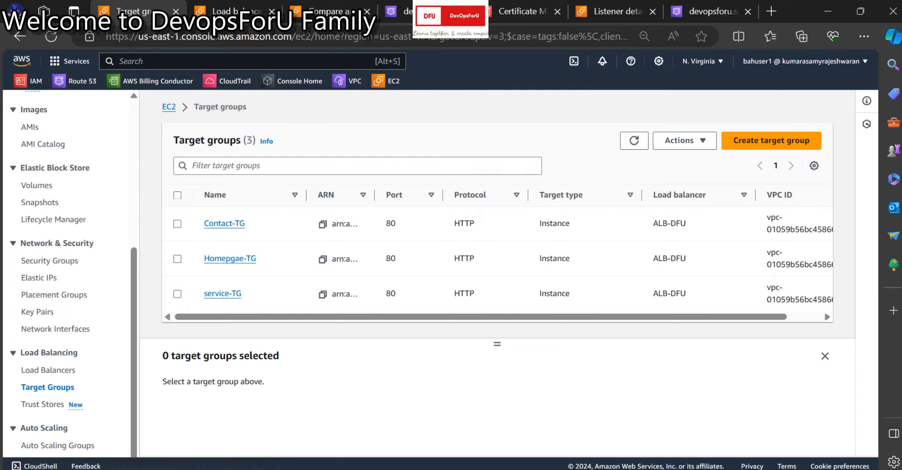
Step: Switch to the Domain.com browser window and copy the domain name devopsforu.space from its Notepad note
{"action": "mouse_move", "coordinate": [358, 469]}
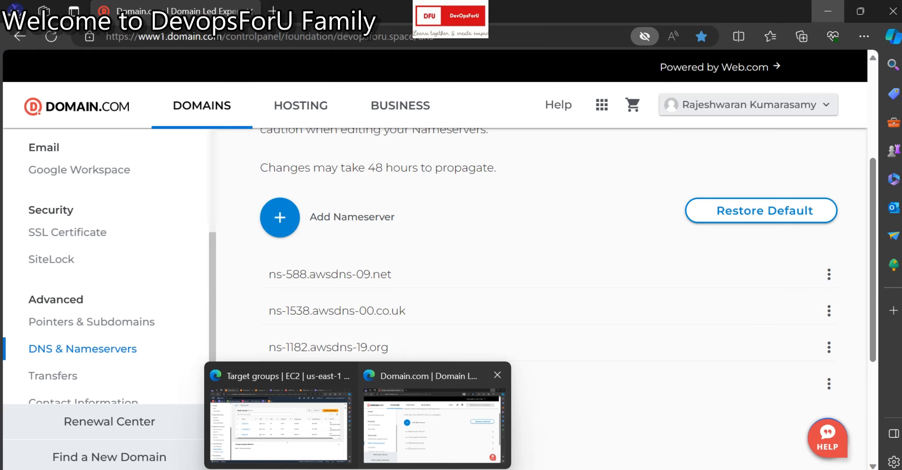
{"action": "left_click", "coordinate": [434, 426]}
{"action": "mouse_move", "coordinate": [668, 469]}
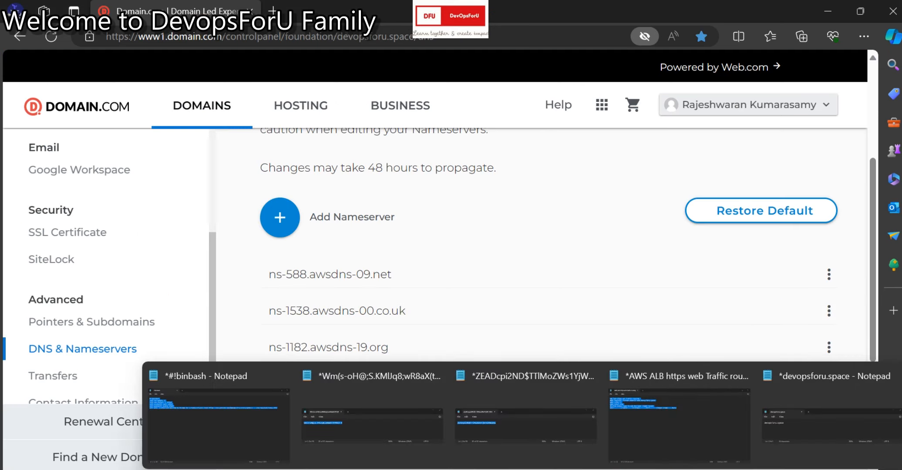
{"action": "left_click", "coordinate": [829, 418]}
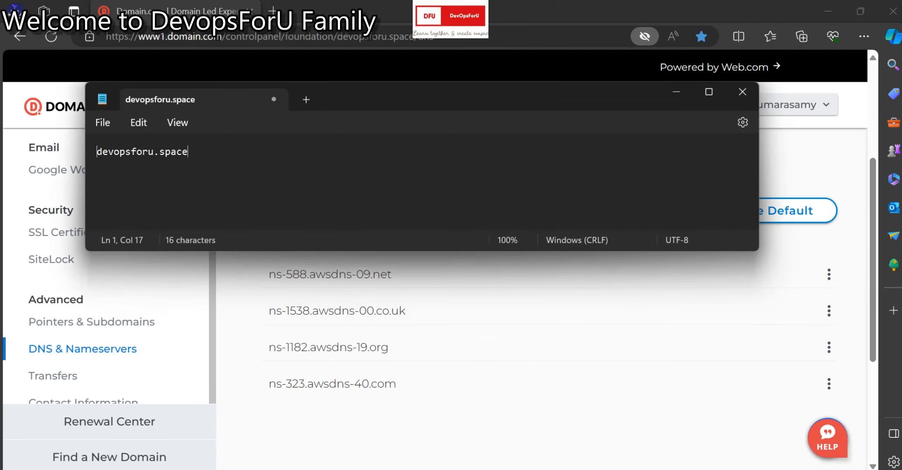
{"action": "key", "text": "ctrl+a"}
{"action": "key", "text": "ctrl+c"}
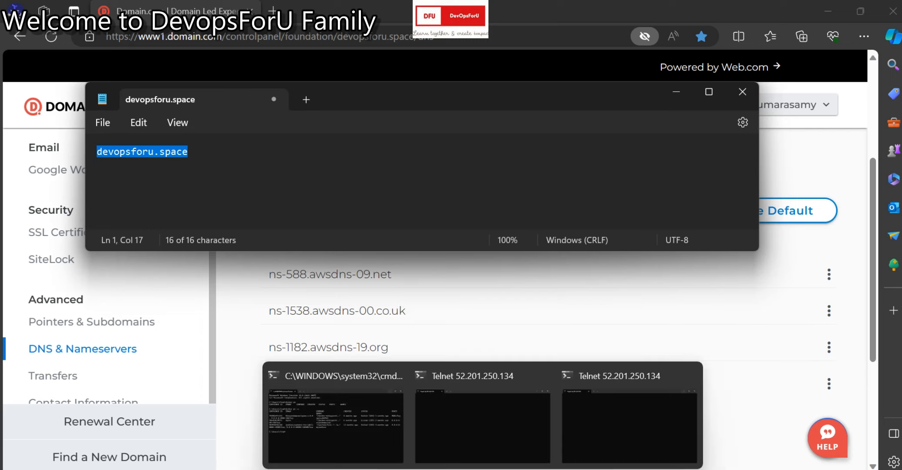
Step: Open devopsforu.space in a new tab of the Domain.com browser window
{"action": "mouse_move", "coordinate": [358, 469]}
{"action": "left_click", "coordinate": [432, 427]}
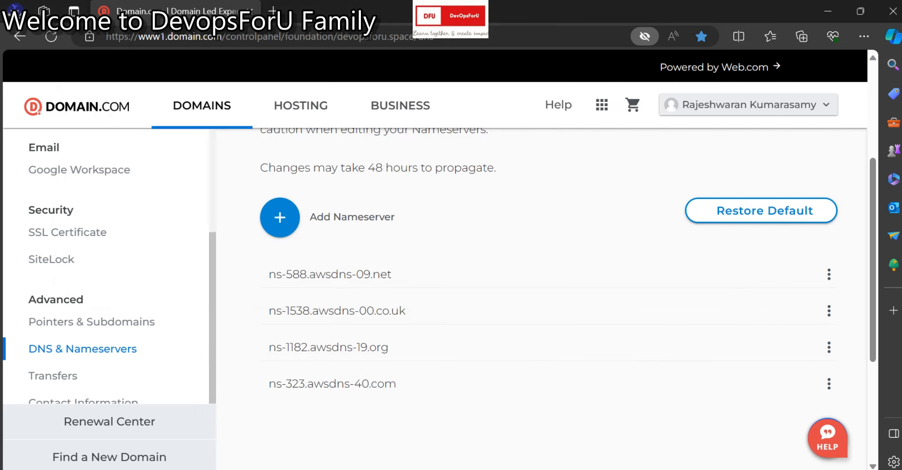
{"action": "left_click", "coordinate": [272, 11]}
{"action": "key", "text": "ctrl+v"}
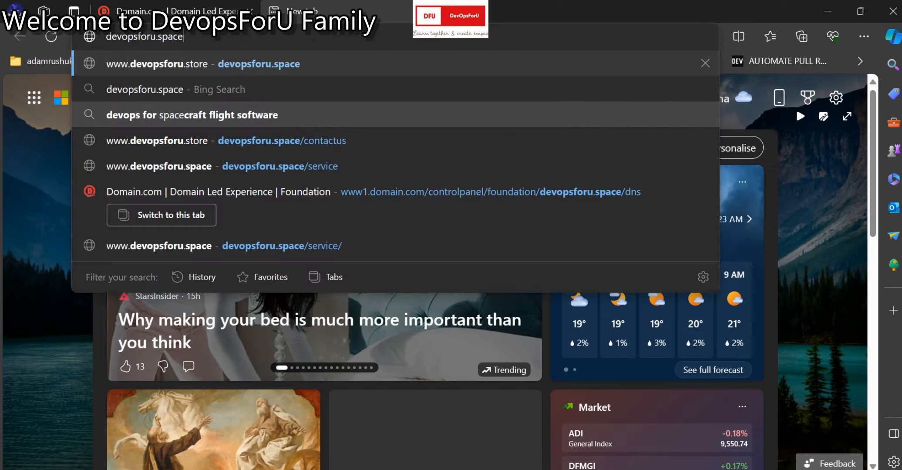
{"action": "key", "text": "Return"}
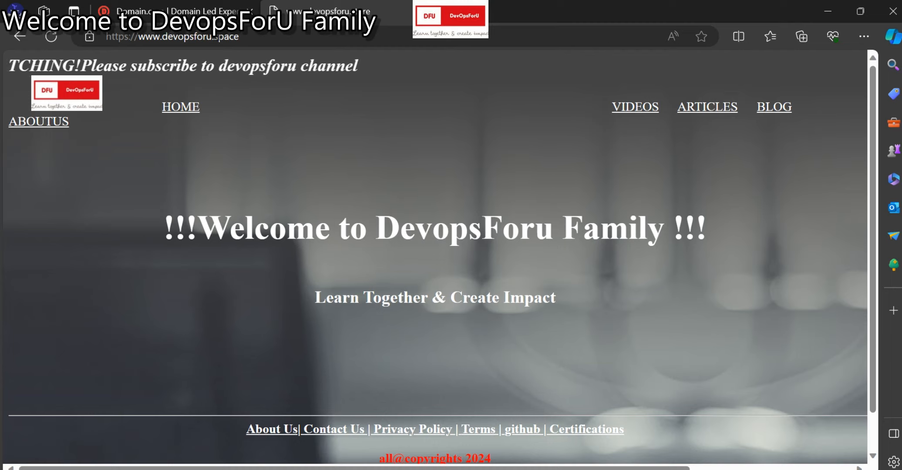
Step: Open devopsforu.space/service in another new tab and compare it with the homepage tab
{"action": "left_click", "coordinate": [442, 11]}
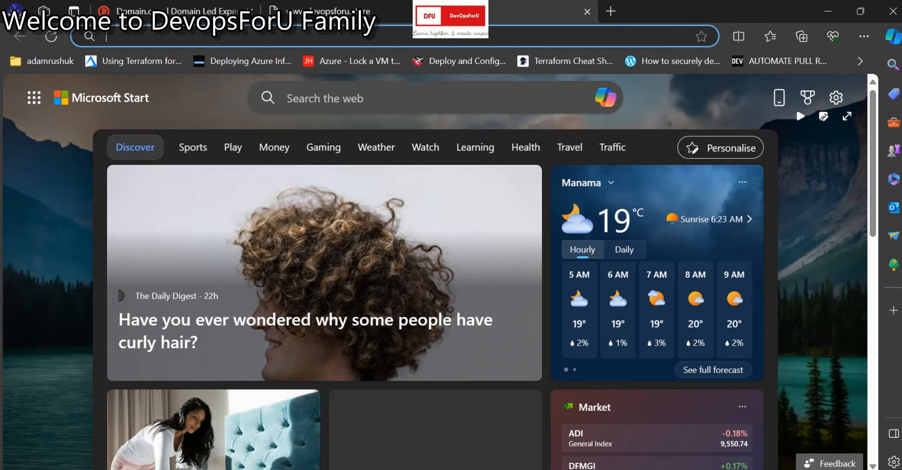
{"action": "key", "text": "ctrl+v"}
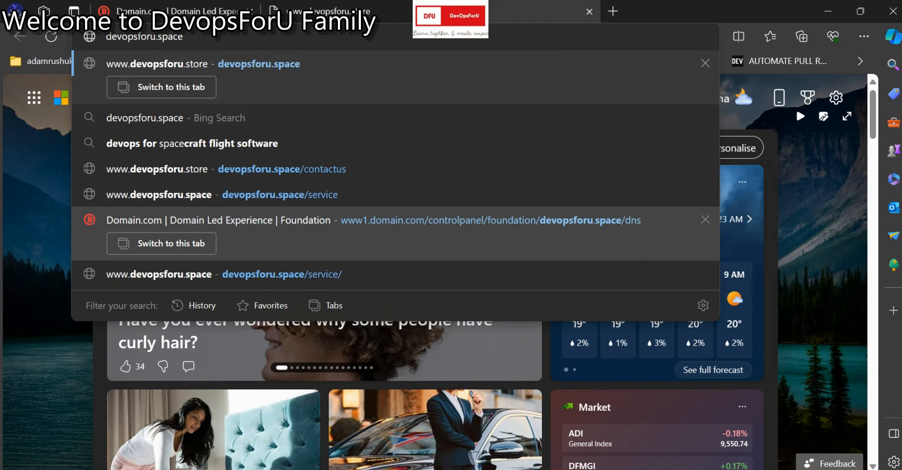
{"action": "type", "text": "/"}
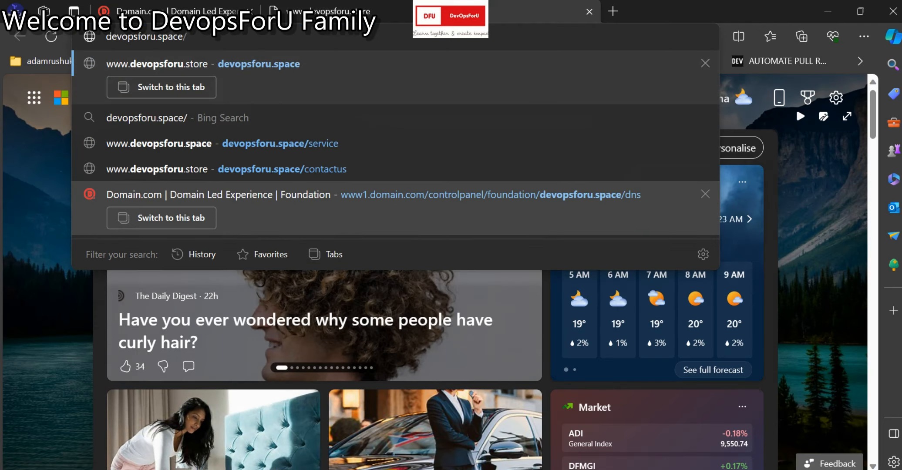
{"action": "type", "text": "CON"}
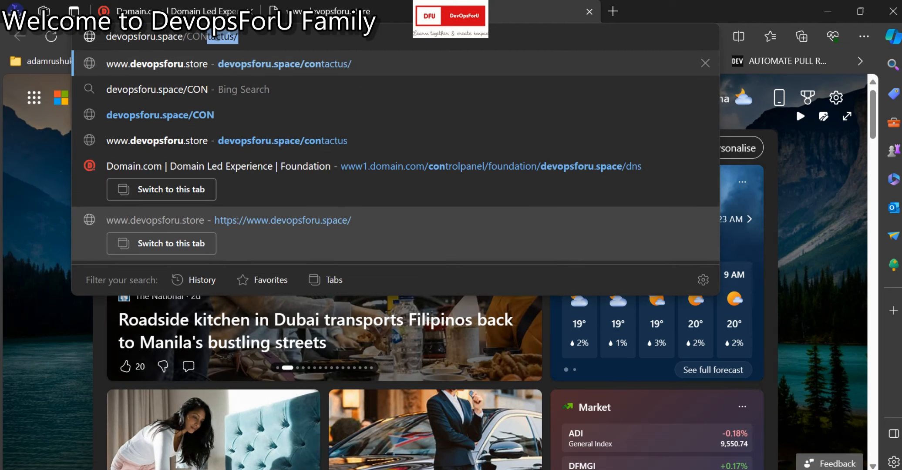
{"action": "type", "text": "TCT"}
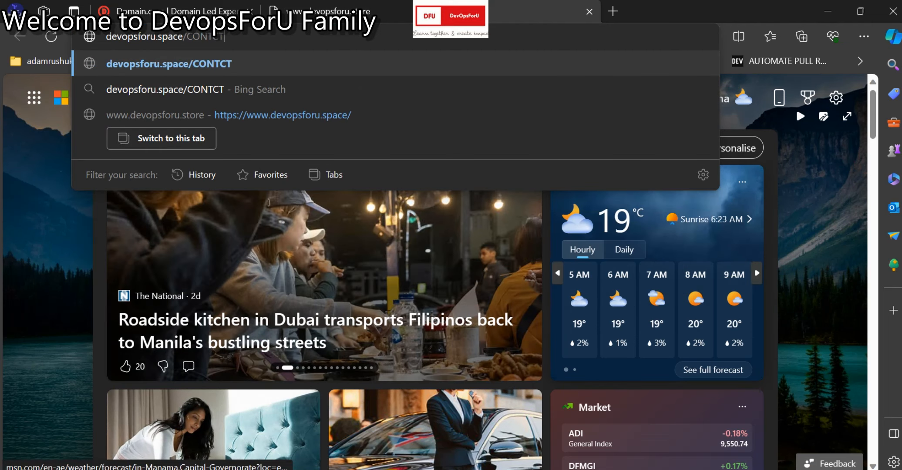
{"action": "key", "text": "BackSpace"}
{"action": "key", "text": "BackSpace"}
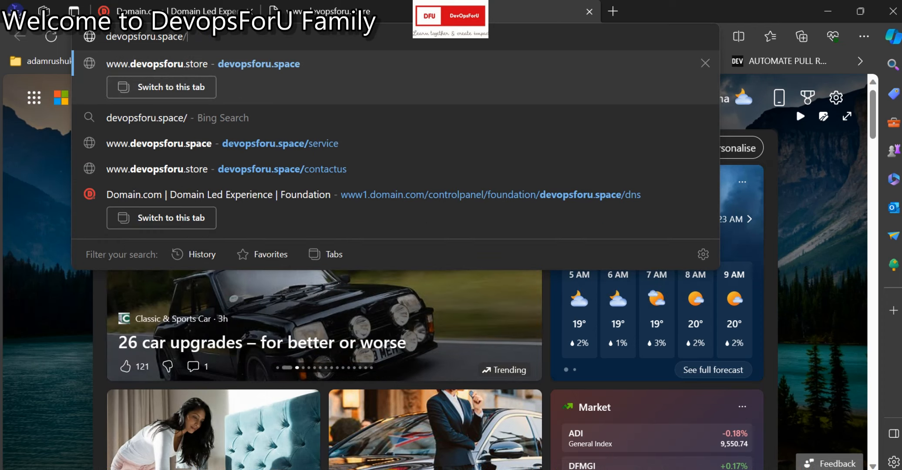
{"action": "type", "text": "servi"}
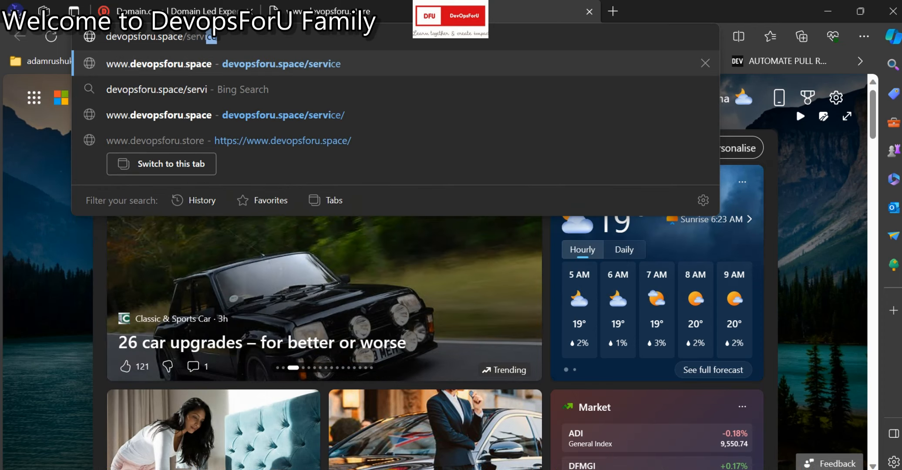
{"action": "type", "text": "ce"}
{"action": "key", "text": "Return"}
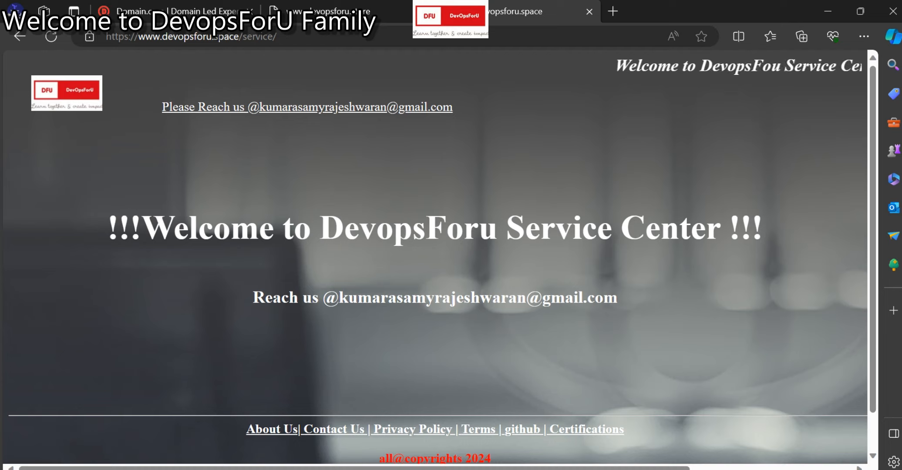
{"action": "left_click", "coordinate": [409, 13]}
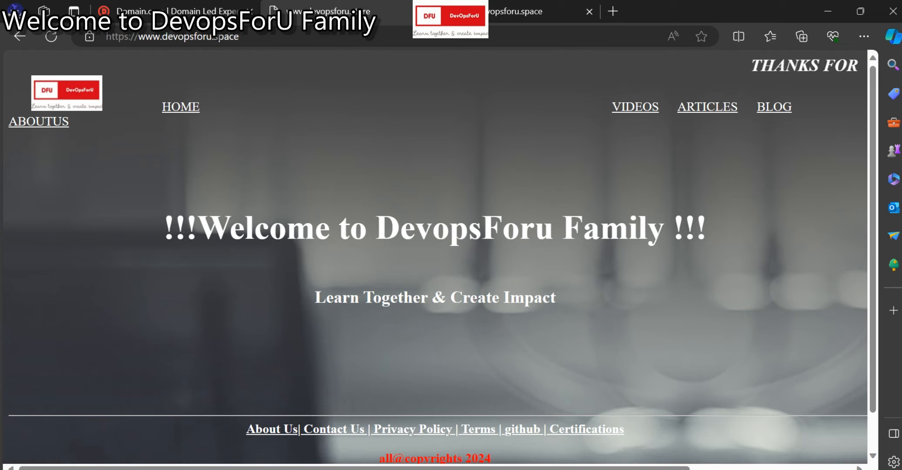
{"action": "left_click", "coordinate": [455, 12]}
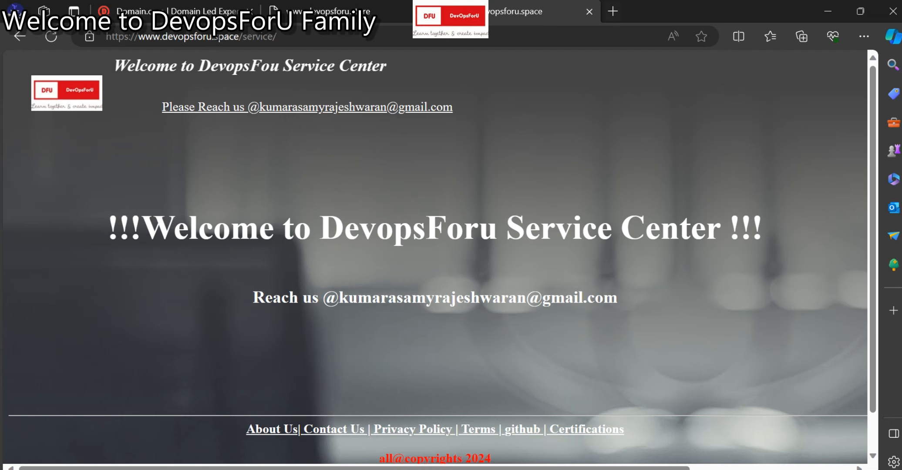
Step: Open devopsforu.space/contactus in a further new browser tab
{"action": "left_click", "coordinate": [612, 11]}
{"action": "key", "text": "ctrl+v"}
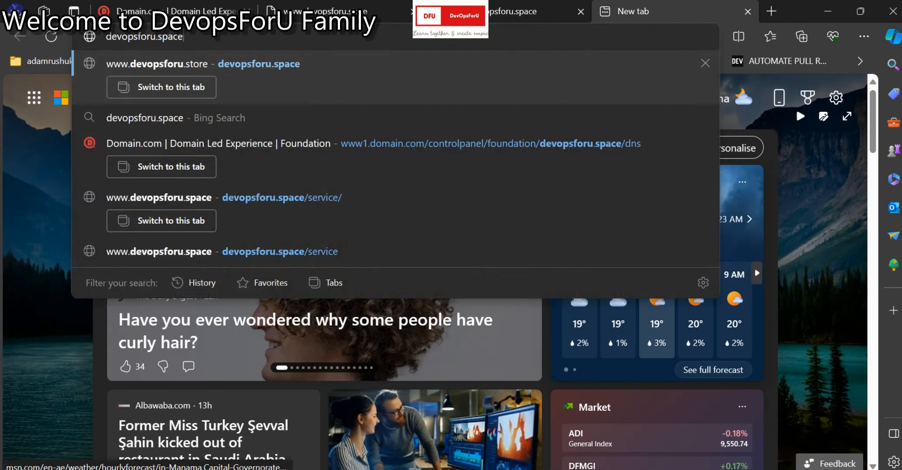
{"action": "type", "text": "/co"}
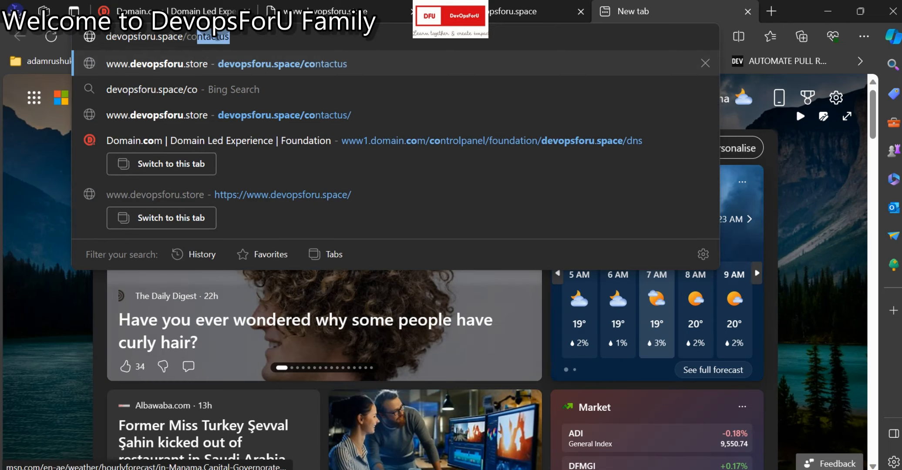
{"action": "type", "text": "ntactus"}
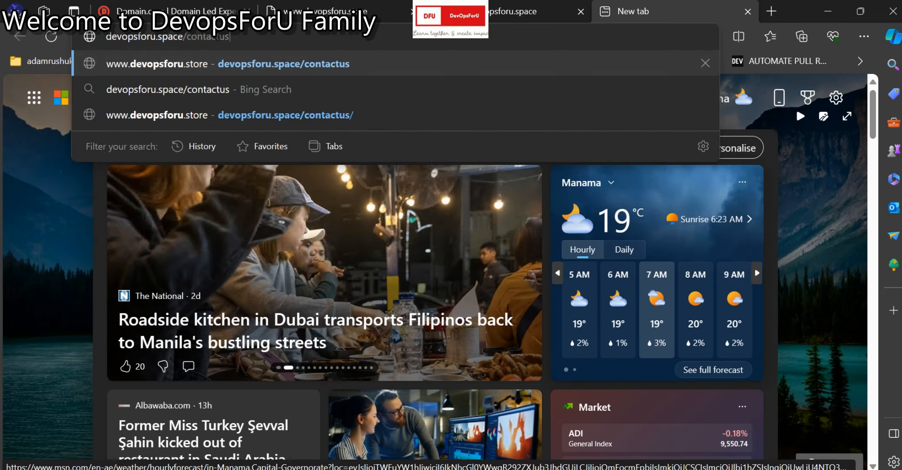
{"action": "key", "text": "Return"}
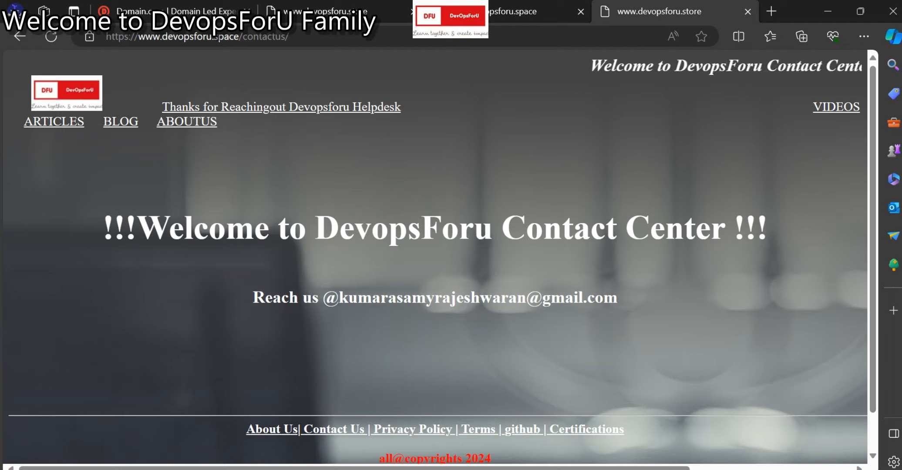
Step: Review the homepage, service and contact pages across their open tabs, ending on the contact page
{"action": "left_click", "coordinate": [326, 12]}
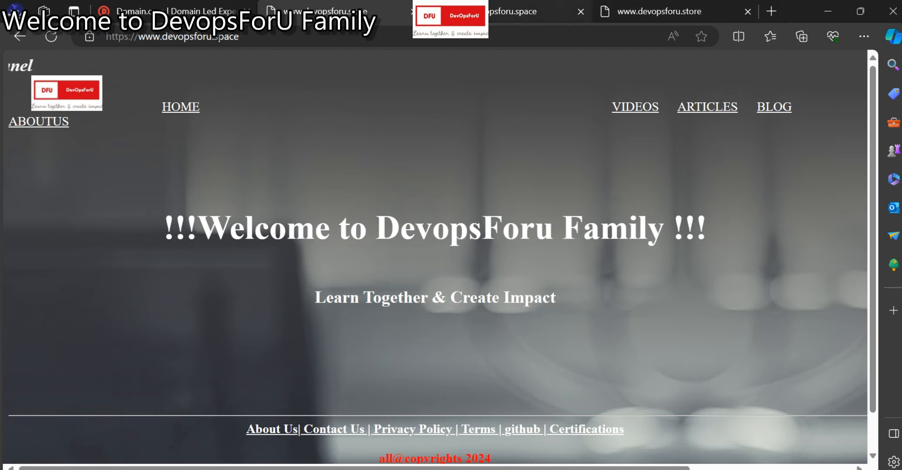
{"action": "left_click", "coordinate": [514, 12]}
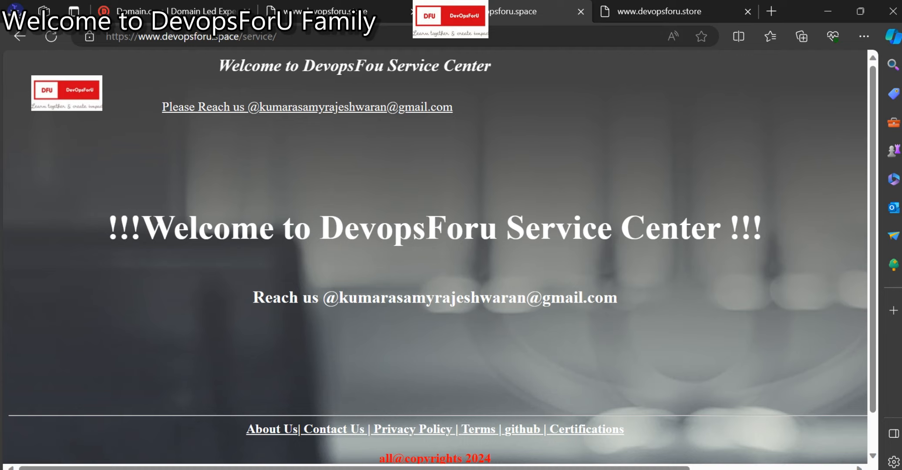
{"action": "left_click", "coordinate": [330, 12]}
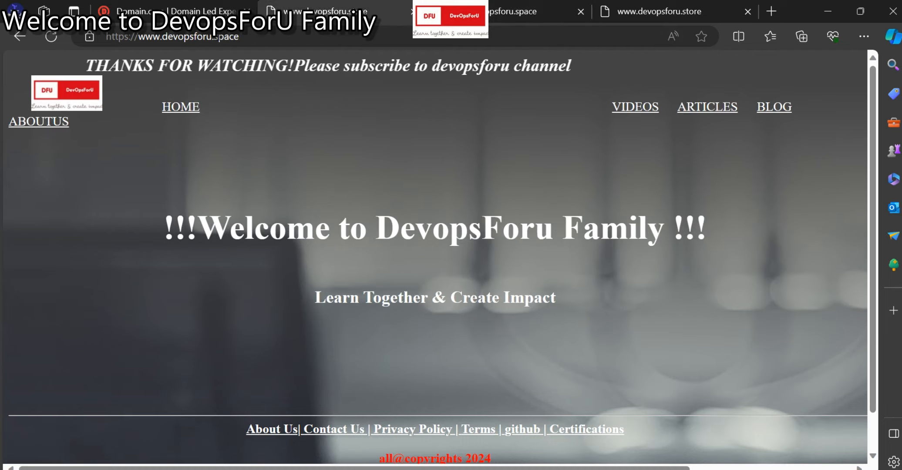
{"action": "left_click", "coordinate": [514, 12]}
{"action": "left_click", "coordinate": [659, 12]}
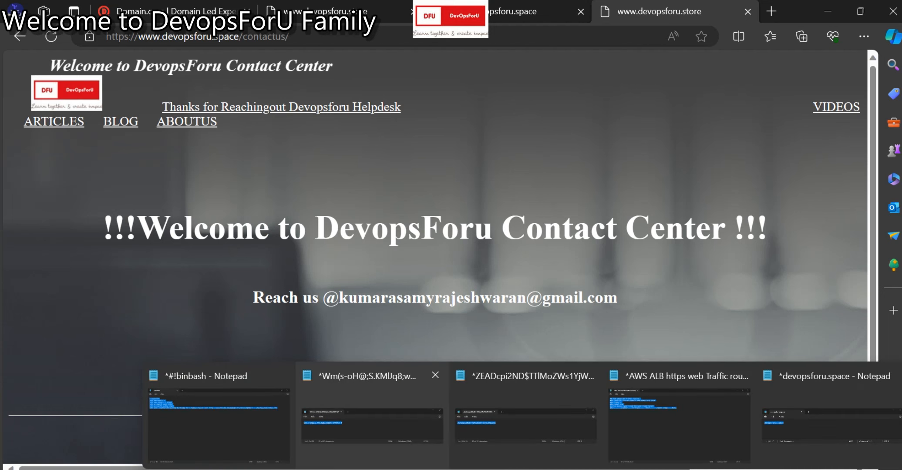
Step: Return to the AWS console and review the target groups alongside the ALB-DFU load balancer, ending on the load balancer list
{"action": "mouse_move", "coordinate": [358, 469]}
{"action": "left_click", "coordinate": [280, 427]}
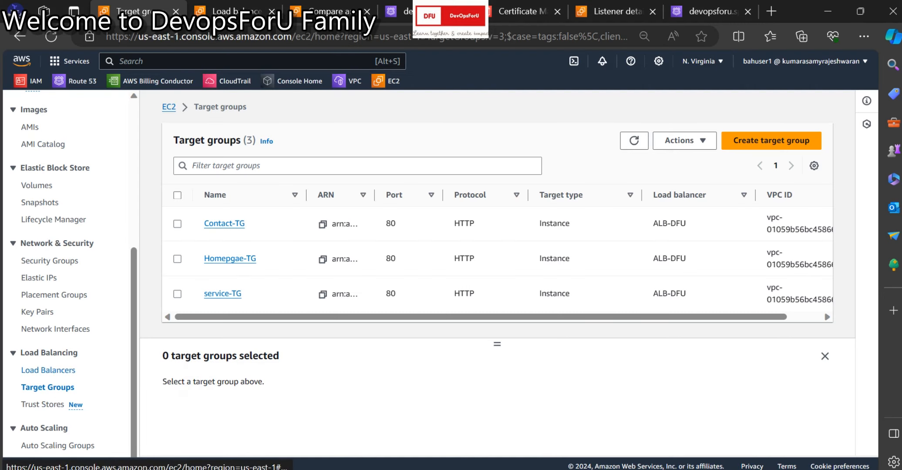
{"action": "left_click", "coordinate": [48, 370]}
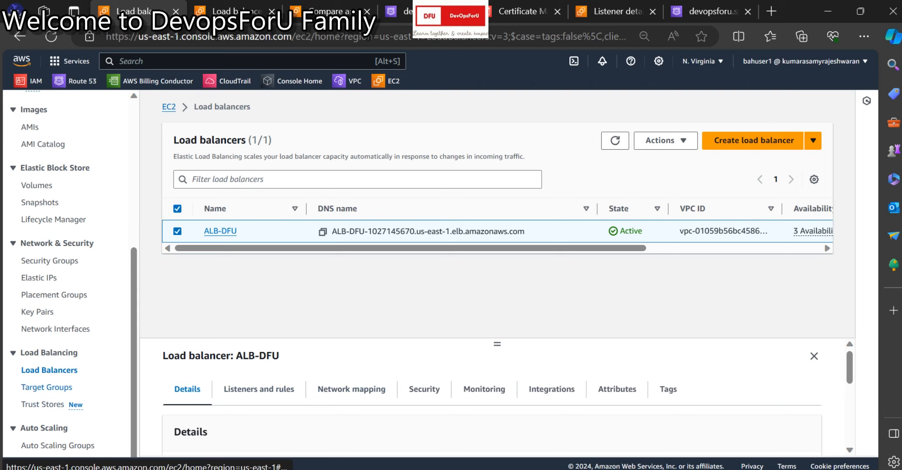
{"action": "left_click", "coordinate": [48, 387]}
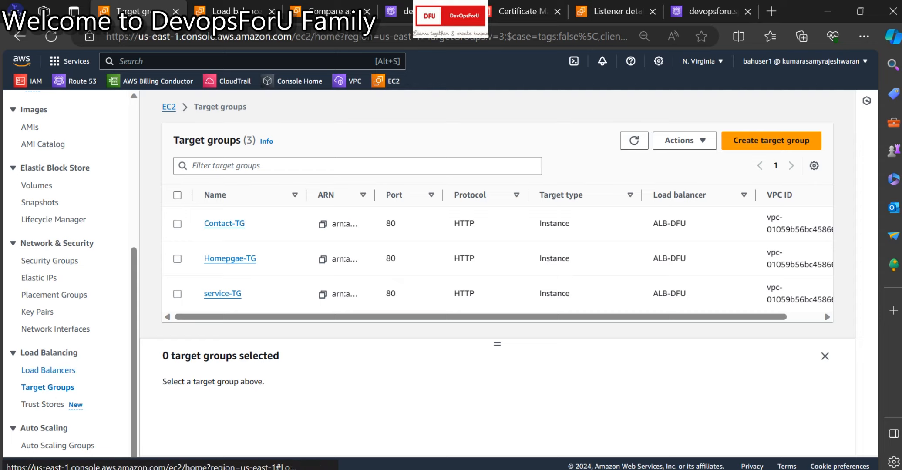
{"action": "left_click", "coordinate": [48, 370]}
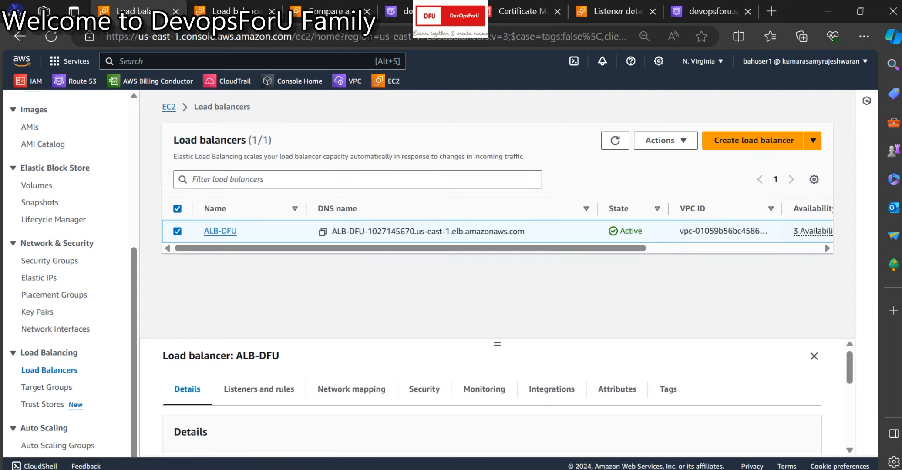
Step: Open the HTTPS:443 listener of the ALB-DFU load balancer and examine its service, Contactus and default routing rules
{"action": "left_click_drag", "start_coordinate": [256, 413], "coordinate": [246, 390]}
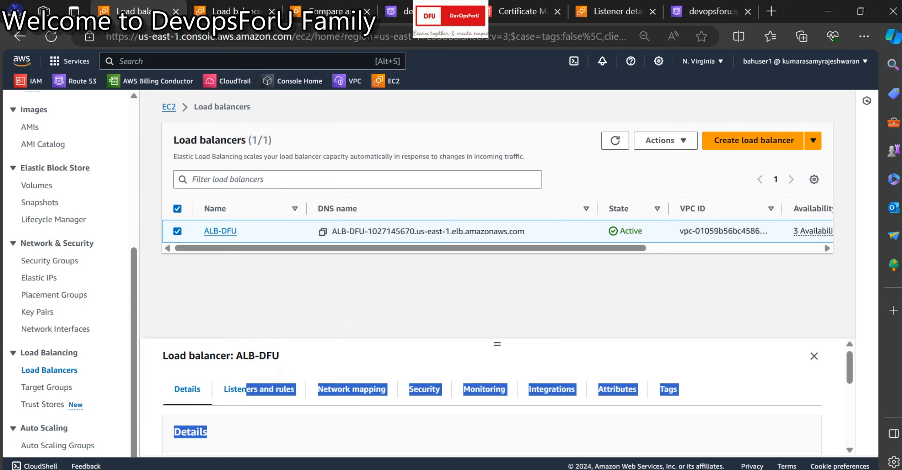
{"action": "left_click", "coordinate": [258, 390]}
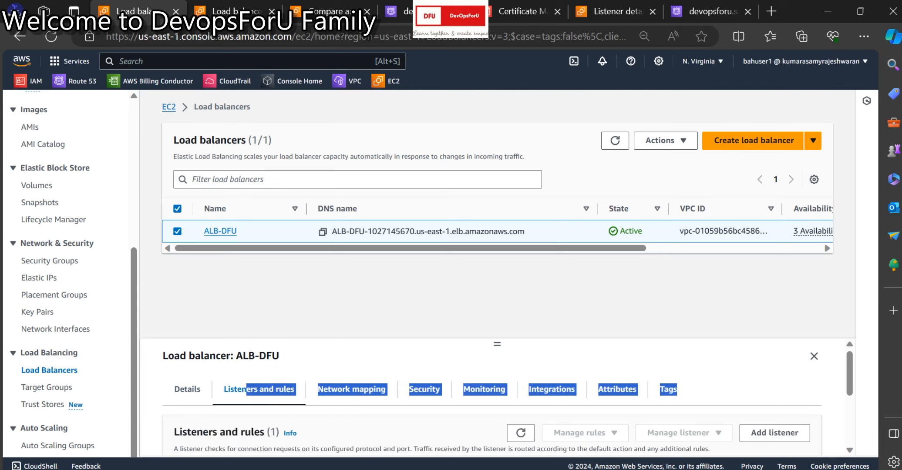
{"action": "left_click", "coordinate": [300, 296]}
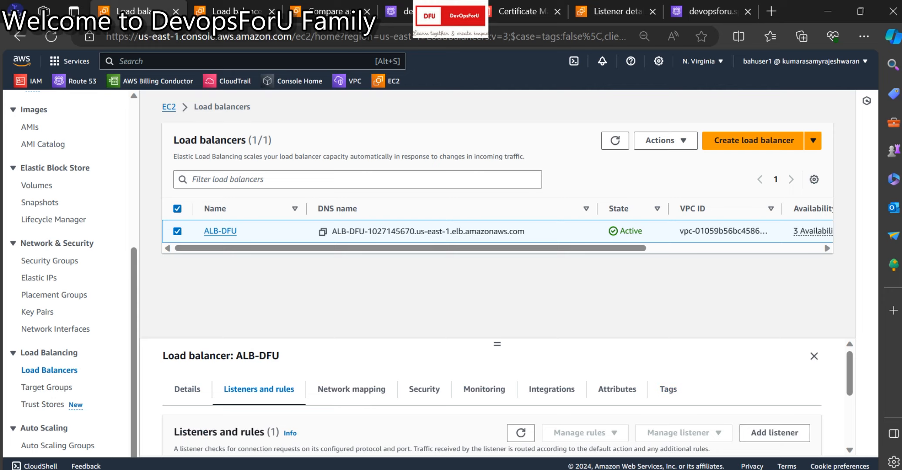
{"action": "left_click_drag", "start_coordinate": [497, 344], "coordinate": [497, 238]}
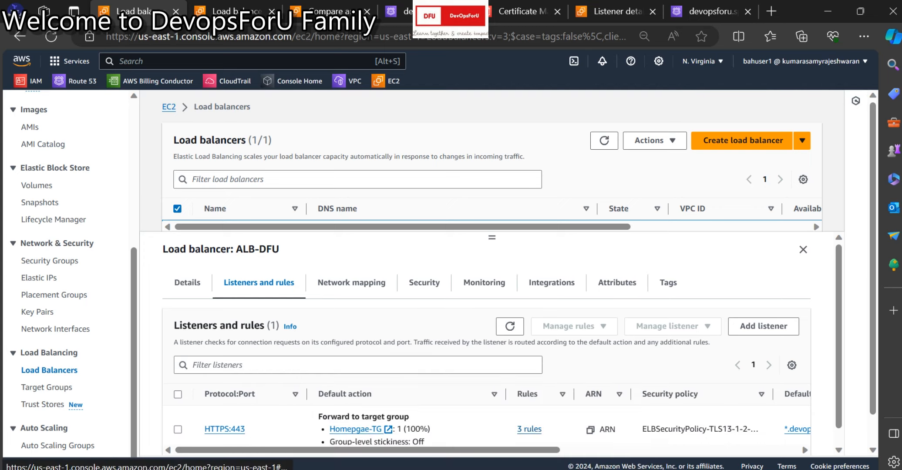
{"action": "left_click", "coordinate": [225, 429]}
{"action": "scroll", "coordinate": [224, 428], "scroll_direction": "down", "scroll_amount": 5}
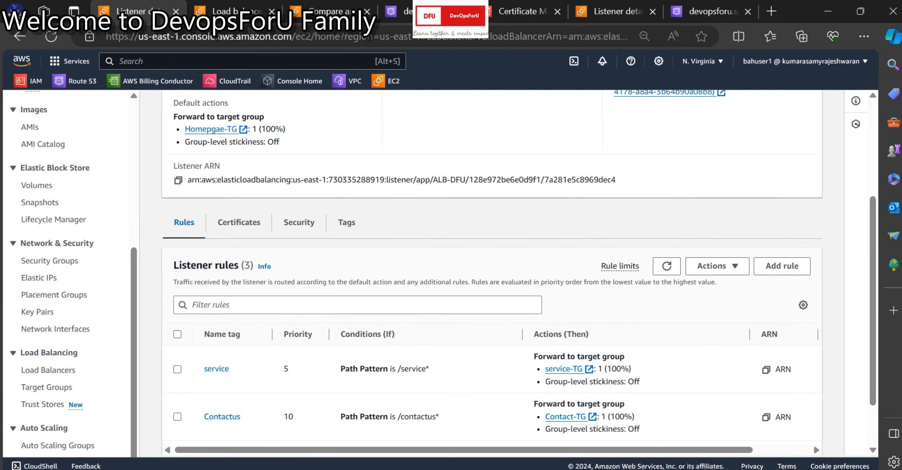
{"action": "scroll", "coordinate": [217, 370], "scroll_direction": "down", "scroll_amount": 1}
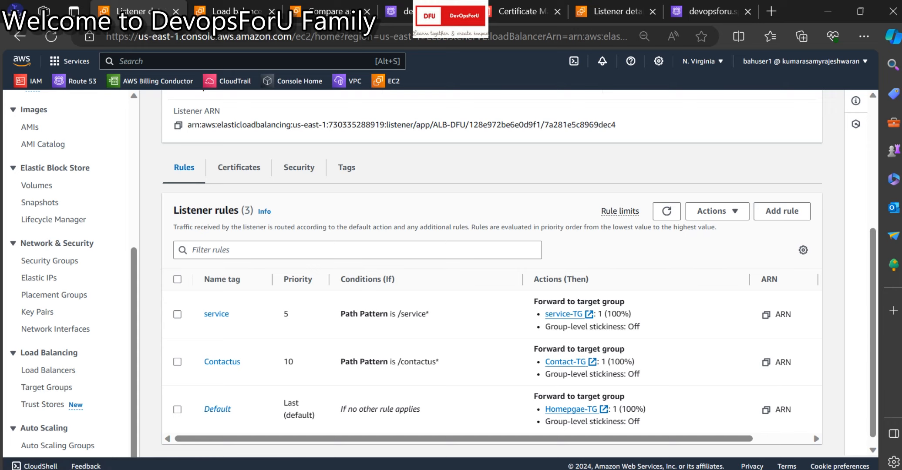
Step: Check the live contact page and homepage in the website window, and return to the AWS console to list the target groups
{"action": "mouse_move", "coordinate": [358, 469]}
{"action": "left_click", "coordinate": [433, 422]}
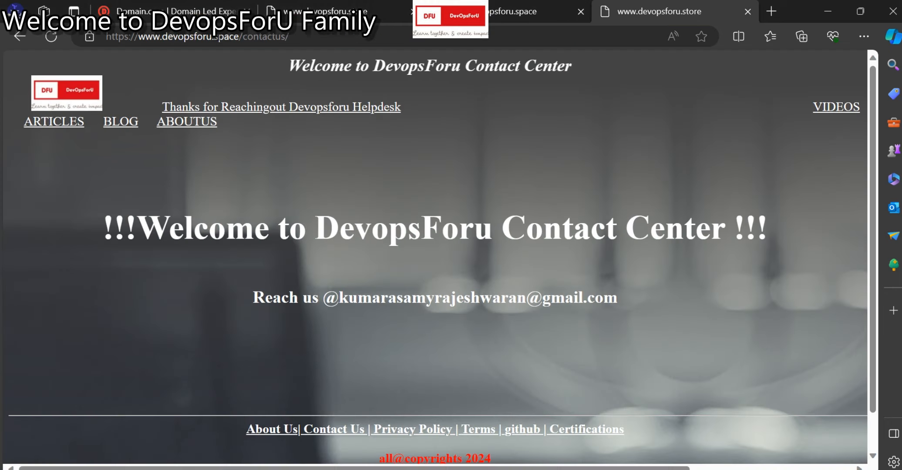
{"action": "left_click", "coordinate": [336, 12]}
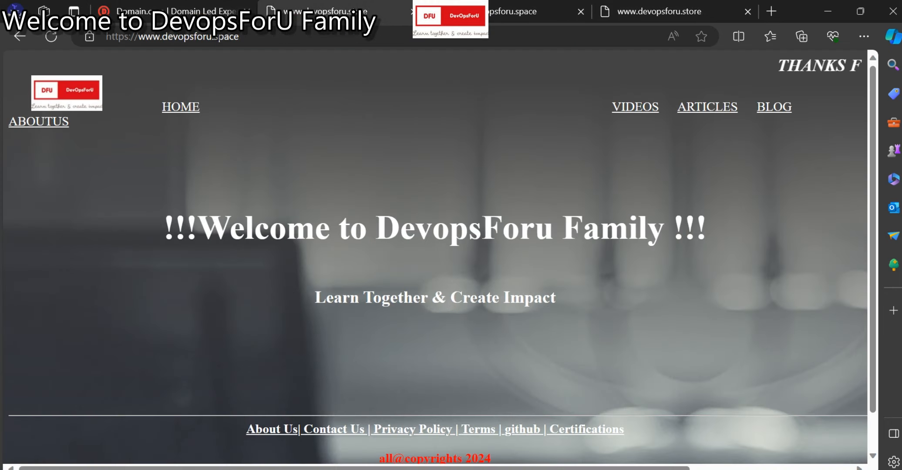
{"action": "mouse_move", "coordinate": [389, 469]}
{"action": "mouse_move", "coordinate": [358, 469]}
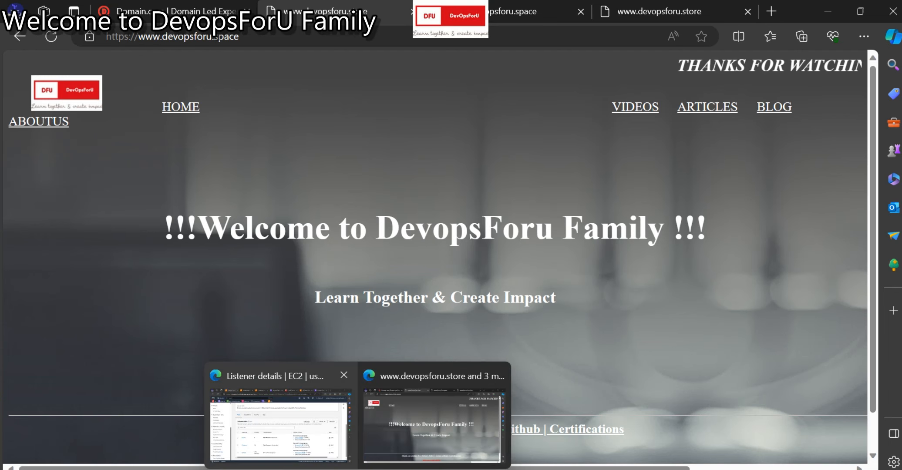
{"action": "left_click", "coordinate": [278, 414]}
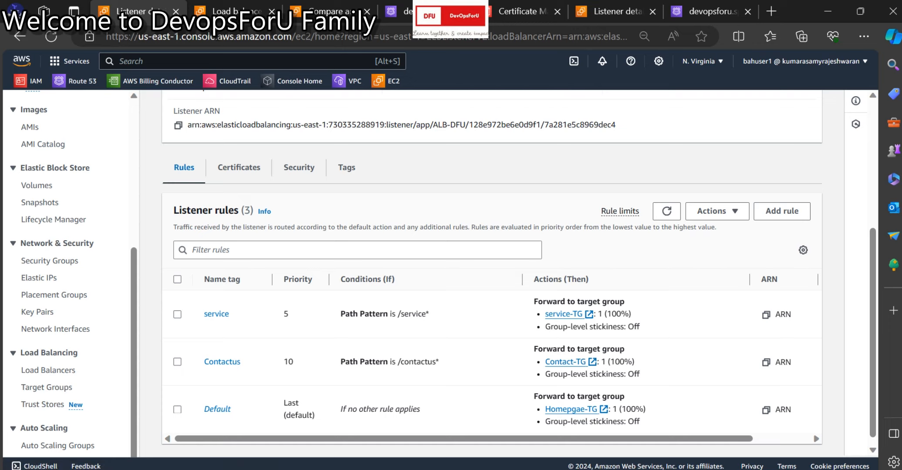
{"action": "left_click", "coordinate": [46, 387]}
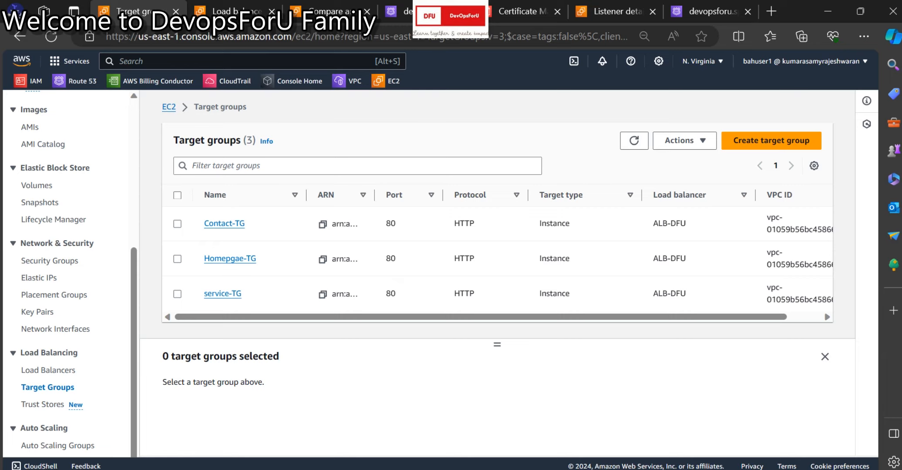
{"action": "mouse_move", "coordinate": [359, 469]}
{"action": "left_click", "coordinate": [436, 420]}
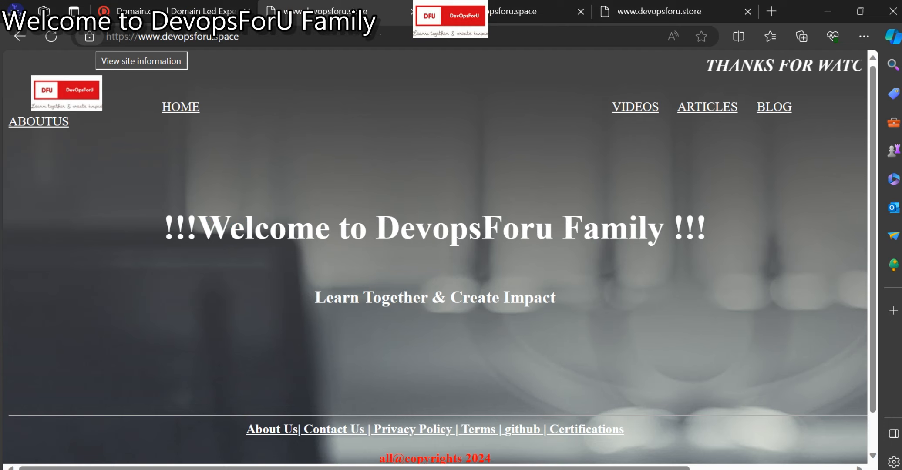
{"action": "left_click", "coordinate": [131, 36]}
{"action": "key", "text": "ctrl+c"}
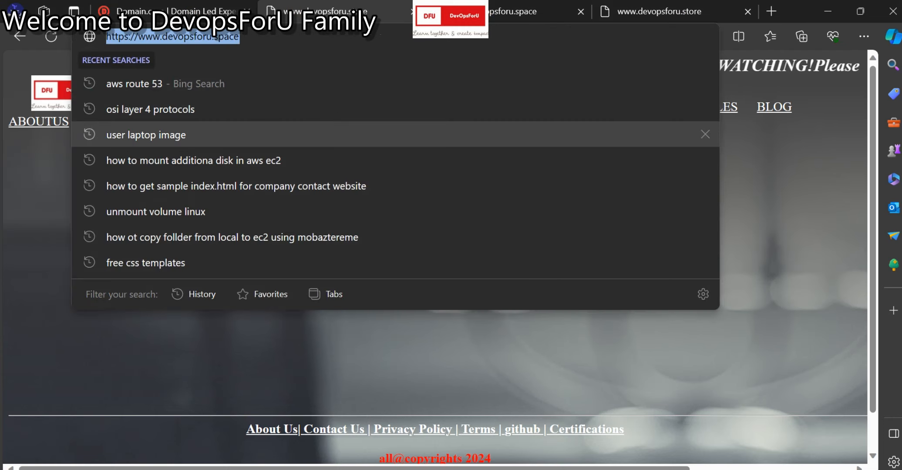
{"action": "left_click", "coordinate": [864, 36]}
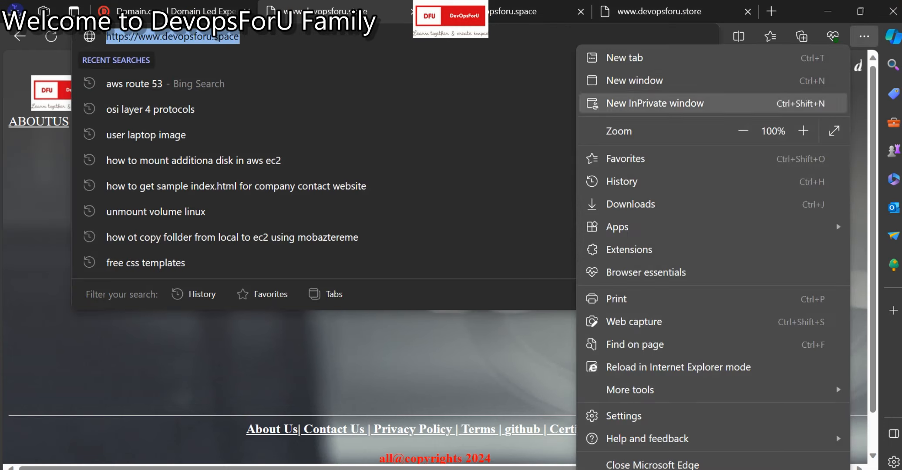
{"action": "left_click", "coordinate": [627, 103]}
{"action": "key", "text": "ctrl+v"}
{"action": "key", "text": "Return"}
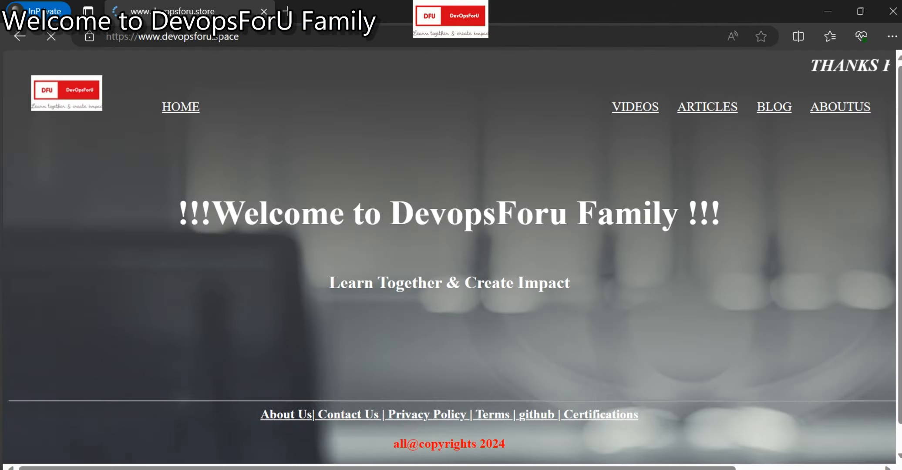
Step: View the SSL certificate details of the devopsforu.space homepage through its secure connection information
{"action": "left_click", "coordinate": [89, 37]}
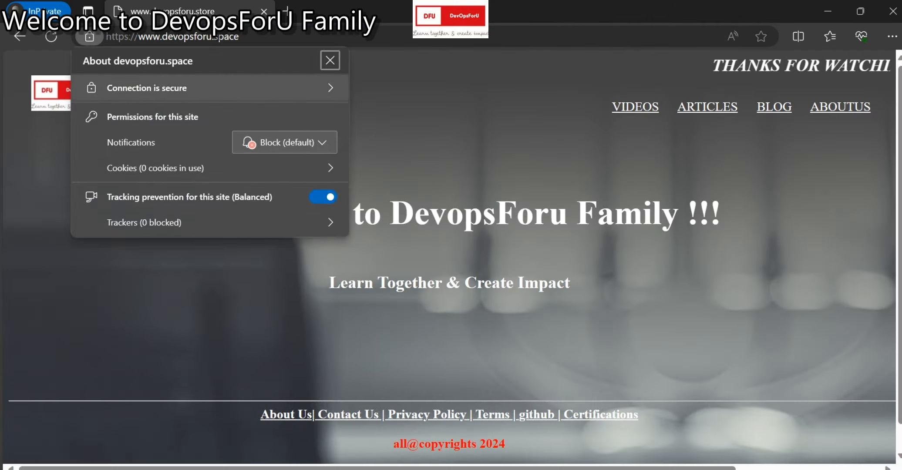
{"action": "left_click", "coordinate": [209, 87]}
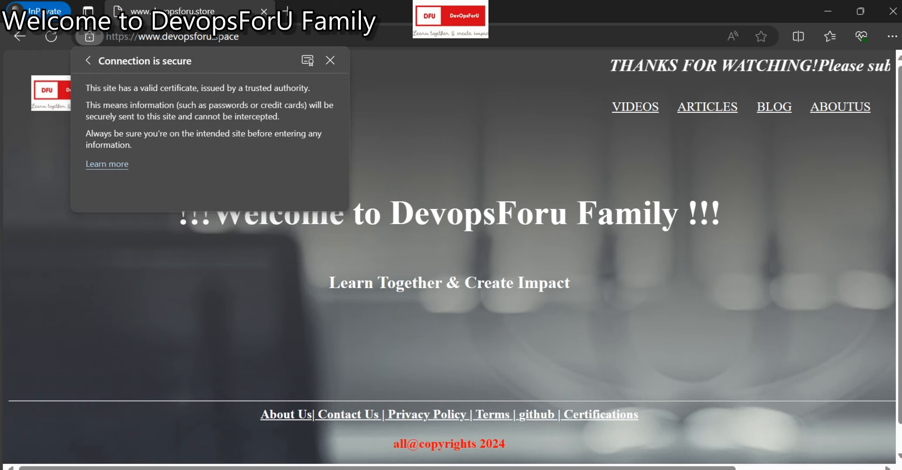
{"action": "left_click", "coordinate": [306, 60]}
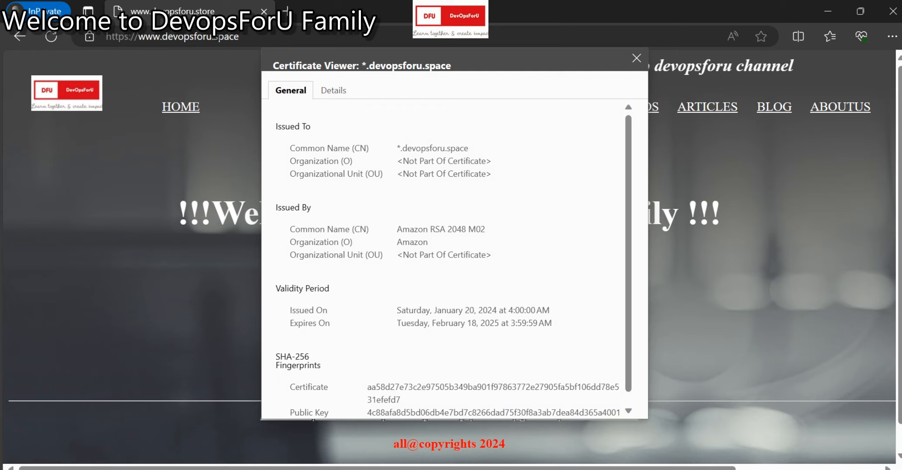
{"action": "key", "text": "ctrl+t"}
{"action": "key", "text": "ctrl+v"}
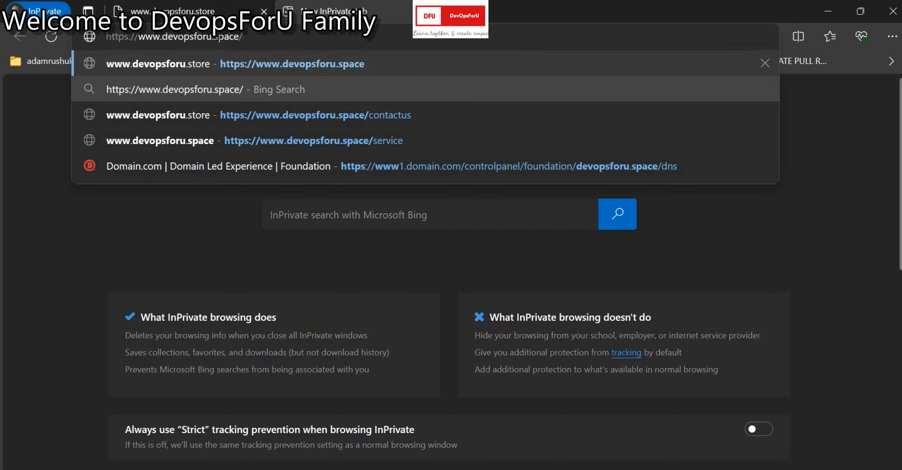
{"action": "type", "text": "ser"}
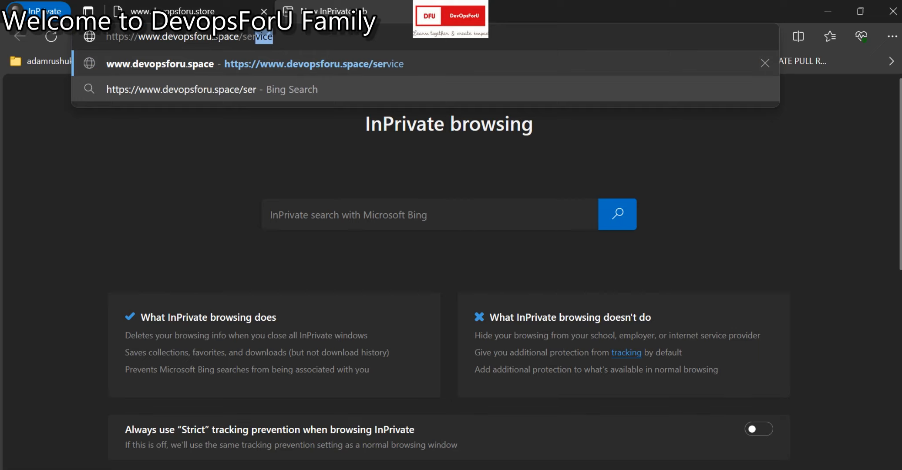
{"action": "type", "text": "vice"}
{"action": "key", "text": "Return"}
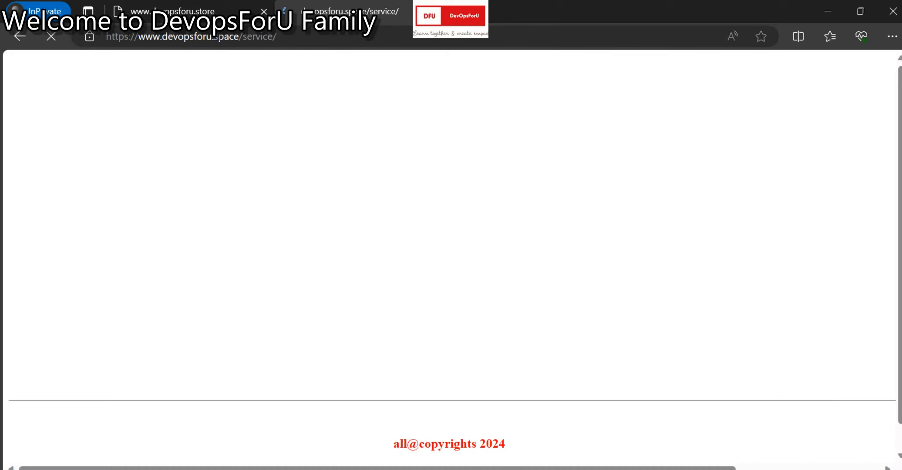
{"action": "key", "text": "ctrl+t"}
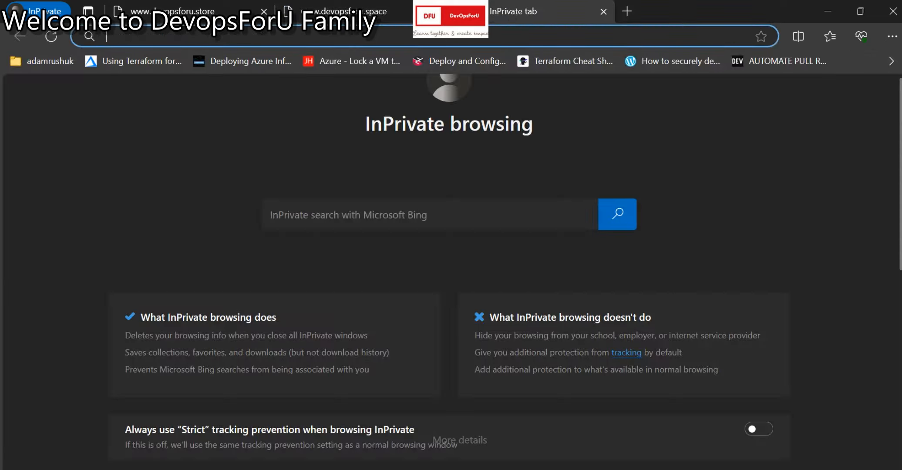
{"action": "key", "text": "ctrl+v"}
{"action": "type", "text": "c"}
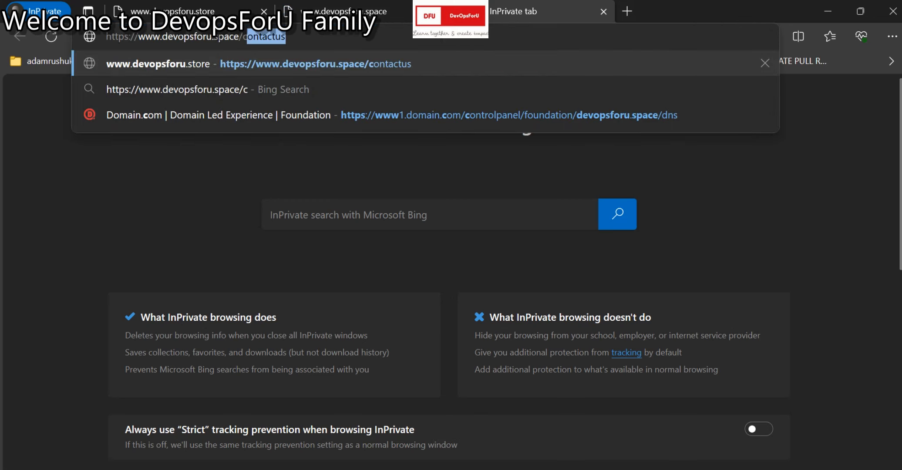
{"action": "key", "text": "Return"}
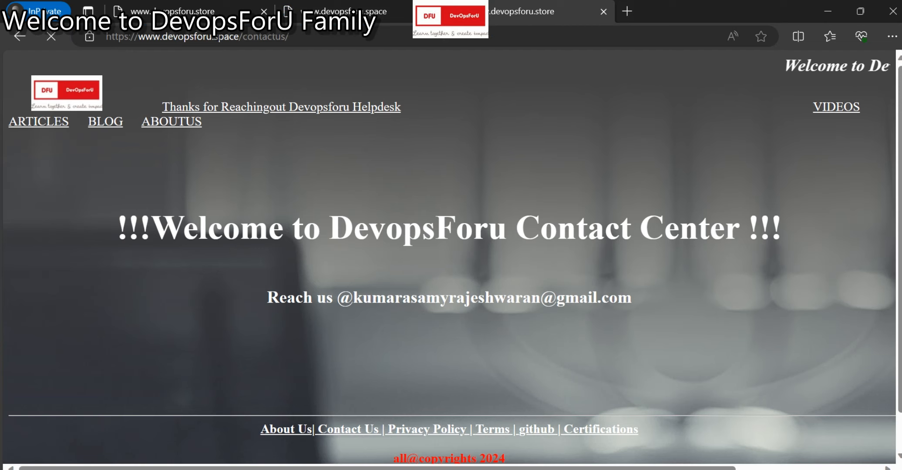
Step: Close the certificate viewer on the InPrivate homepage tab and return to the target groups in the AWS console
{"action": "left_click", "coordinate": [192, 11]}
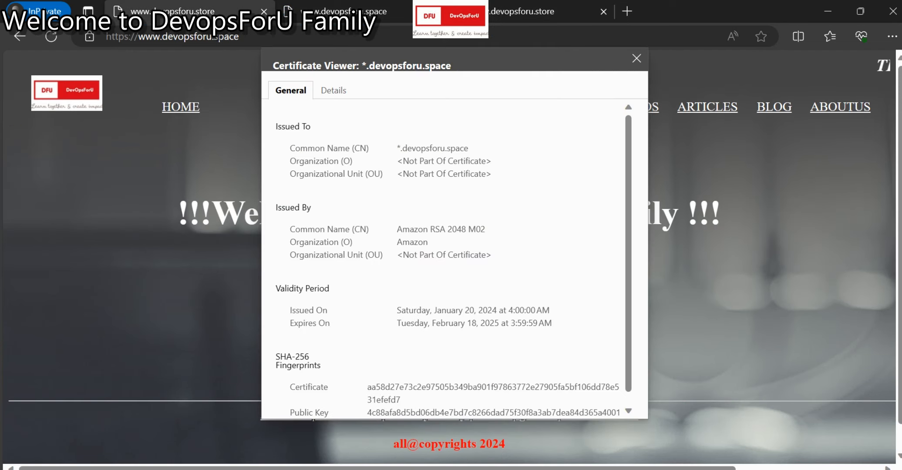
{"action": "left_click", "coordinate": [636, 58]}
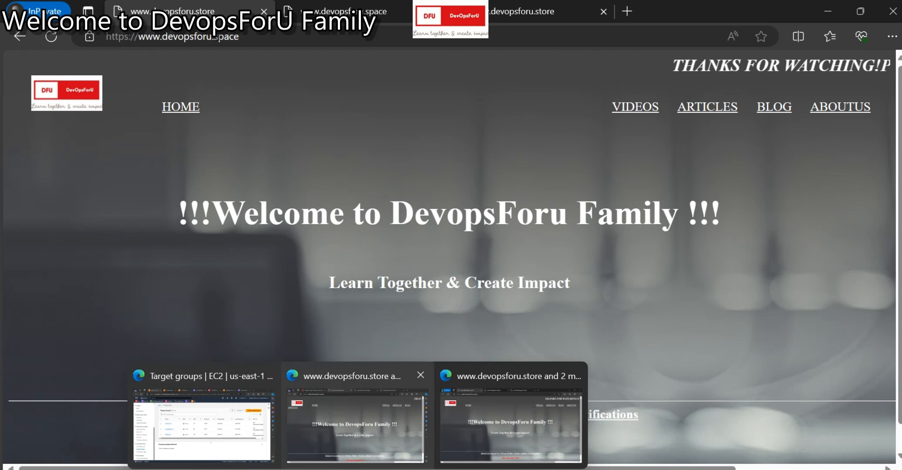
{"action": "left_click", "coordinate": [204, 413]}
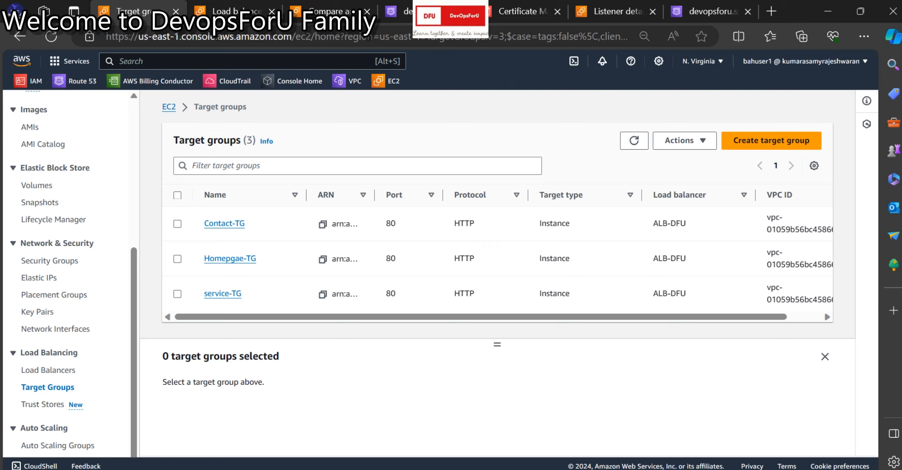
Step: Switch to the Excel workbook and review the routing checklist and architecture diagram on the AWALB-Routing-Custom-domainname sheet
{"action": "left_click", "coordinate": [520, 418]}
{"action": "scroll", "coordinate": [435, 283], "scroll_direction": "up", "scroll_amount": 7}
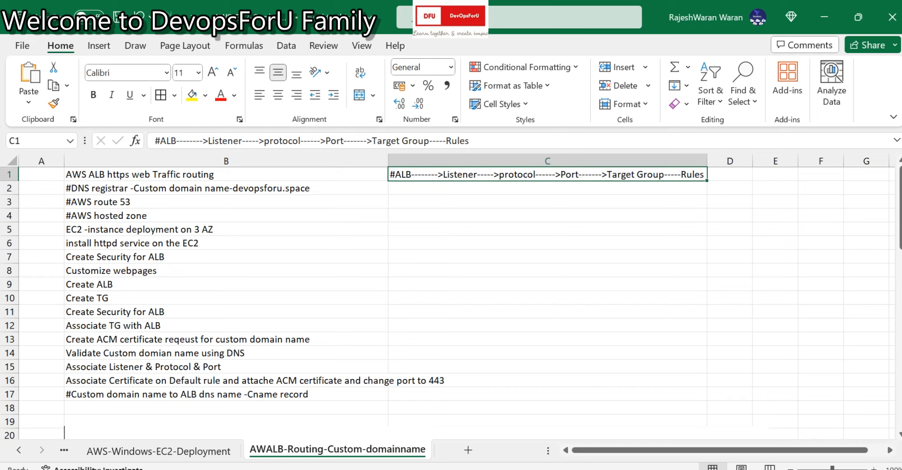
{"action": "scroll", "coordinate": [451, 300], "scroll_direction": "down", "scroll_amount": 5}
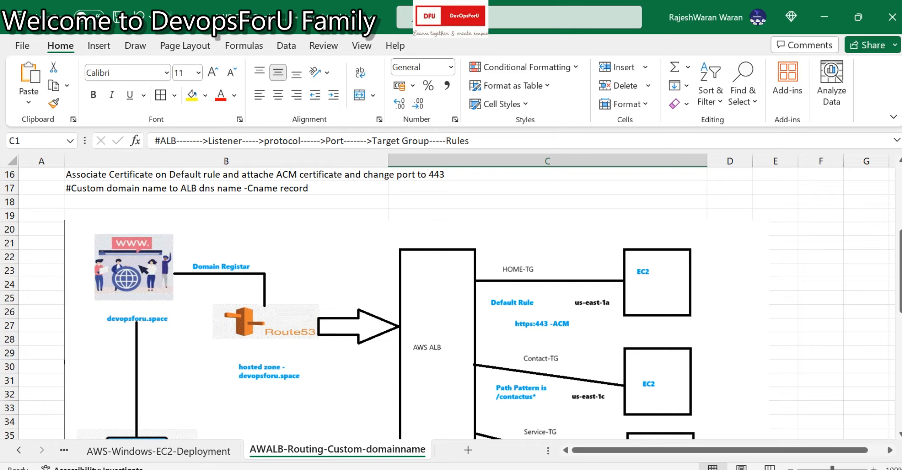
{"action": "scroll", "coordinate": [451, 305], "scroll_direction": "down", "scroll_amount": 2}
{"action": "scroll", "coordinate": [451, 305], "scroll_direction": "up", "scroll_amount": 1}
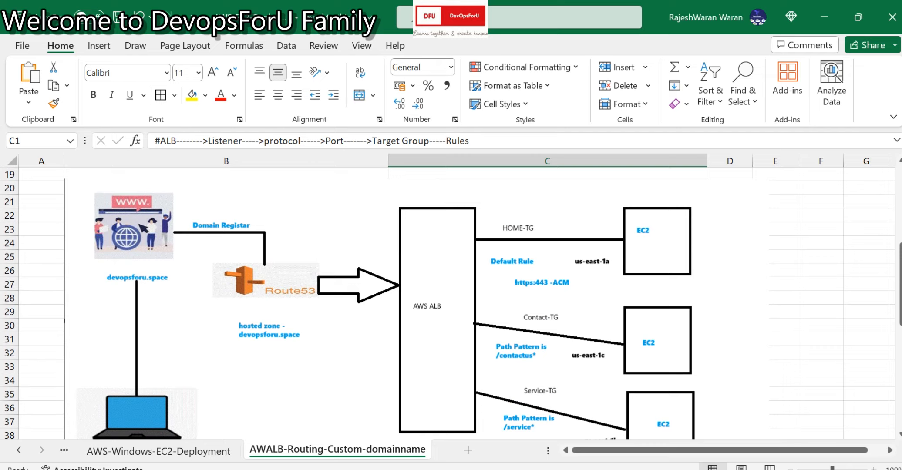
{"action": "scroll", "coordinate": [451, 303], "scroll_direction": "down", "scroll_amount": 1}
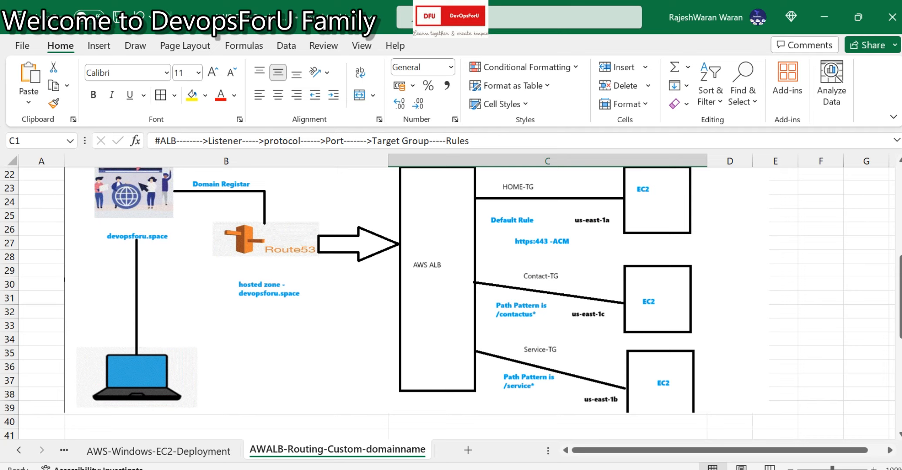
{"action": "scroll", "coordinate": [451, 303], "scroll_direction": "up", "scroll_amount": 7}
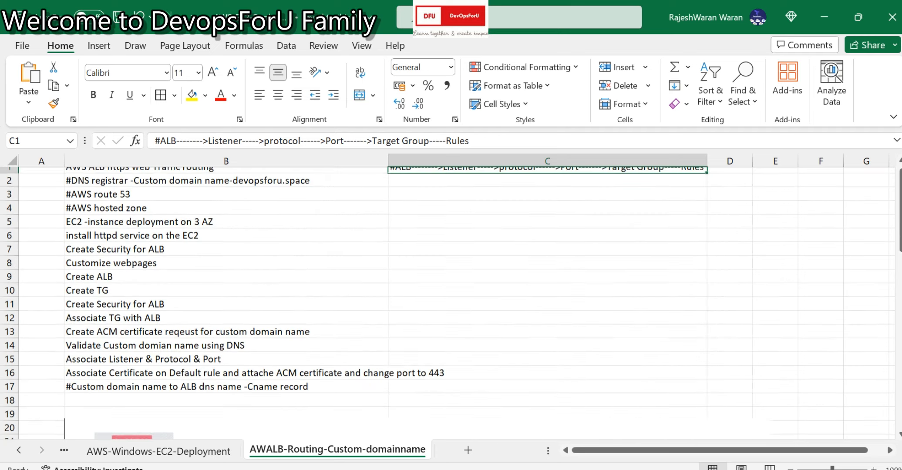
Step: Highlight the routing checklist in cells B1:B17, clear the selection and minimize the workbook
{"action": "left_click", "coordinate": [226, 174]}
{"action": "left_click_drag", "start_coordinate": [226, 175], "coordinate": [226, 395]}
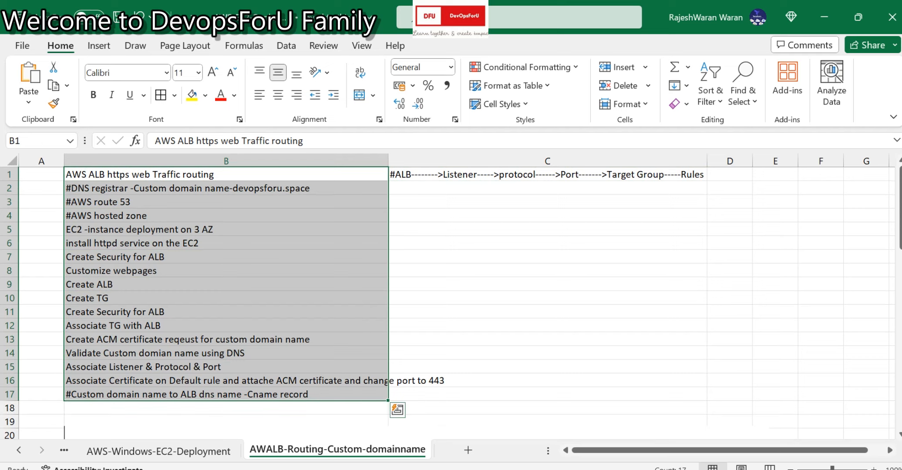
{"action": "left_click", "coordinate": [547, 299]}
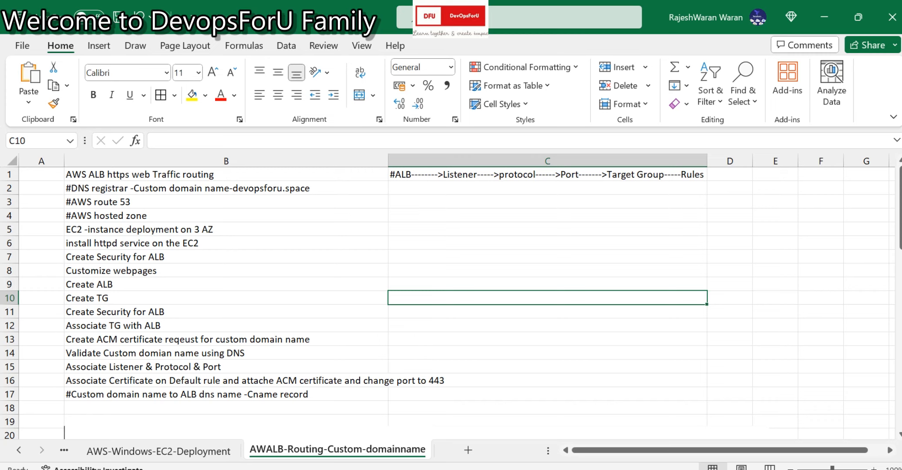
{"action": "left_click", "coordinate": [824, 17]}
{"action": "mouse_move", "coordinate": [639, 469]}
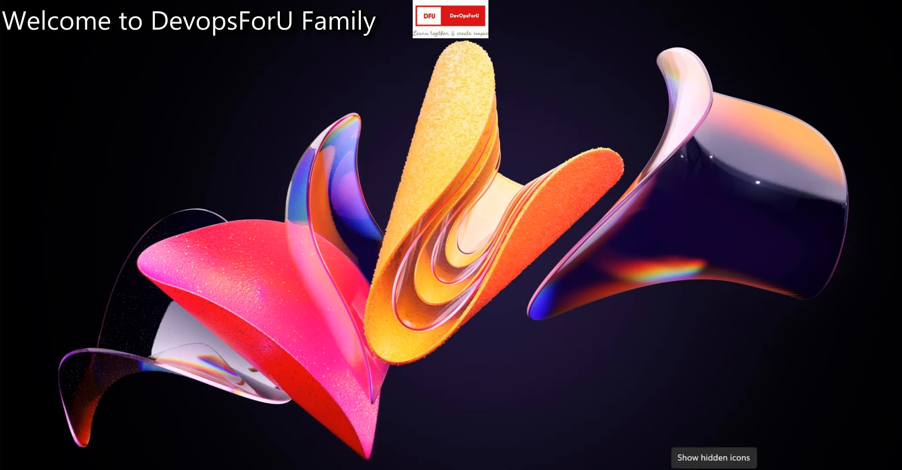
{"action": "left_click", "coordinate": [706, 469]}
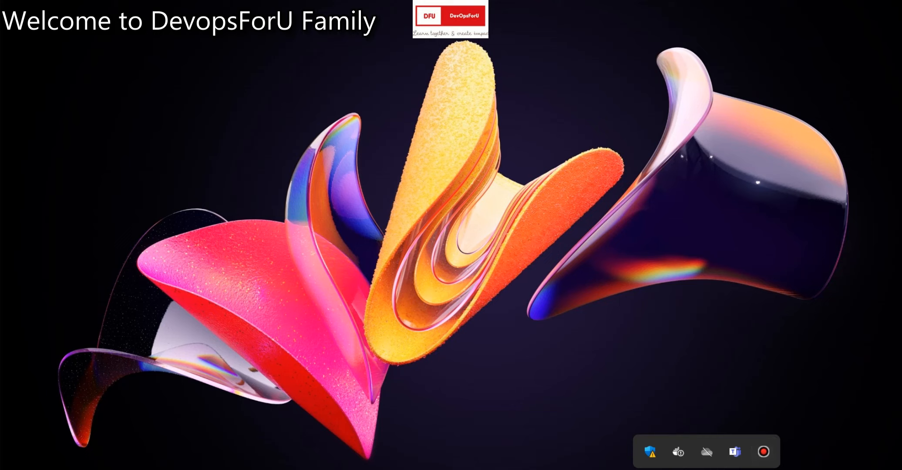
{"action": "left_click", "coordinate": [764, 452]}
{"action": "left_click", "coordinate": [706, 469]}
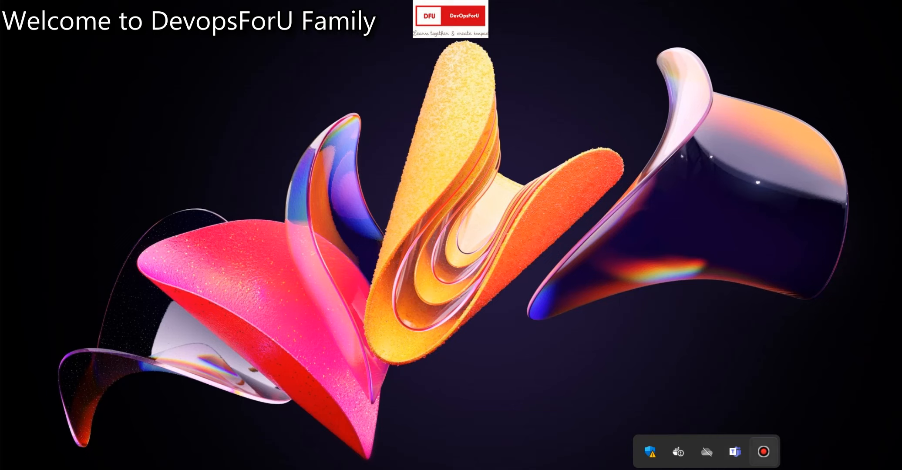